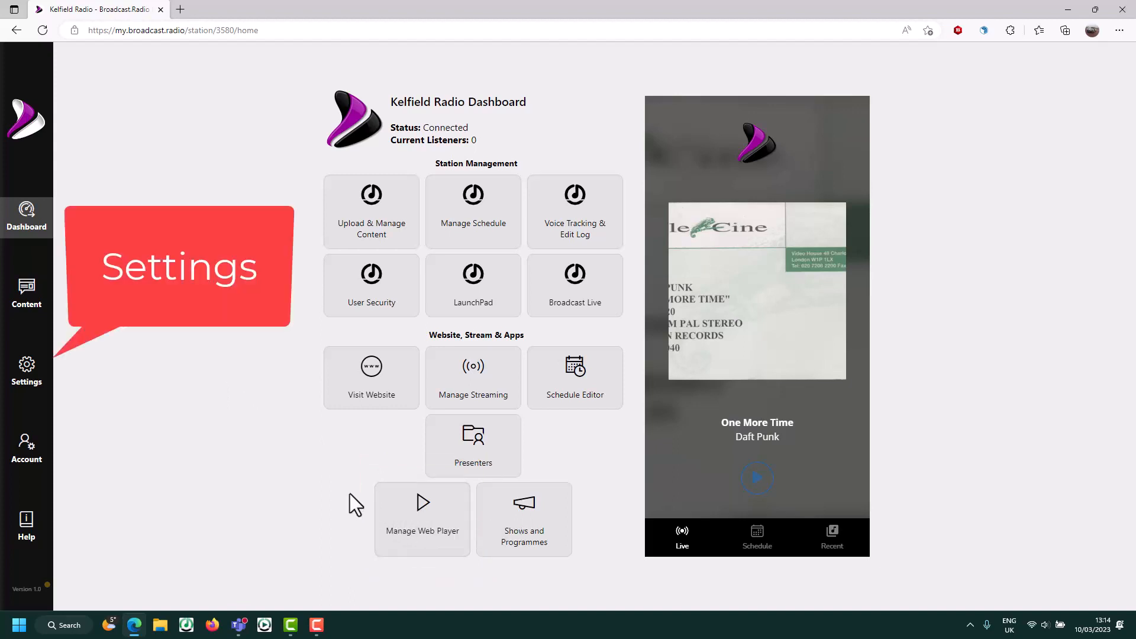
- Open Settings from the Kelfield Radio dashboard sidebar to show the setup checklist
click(29, 374)
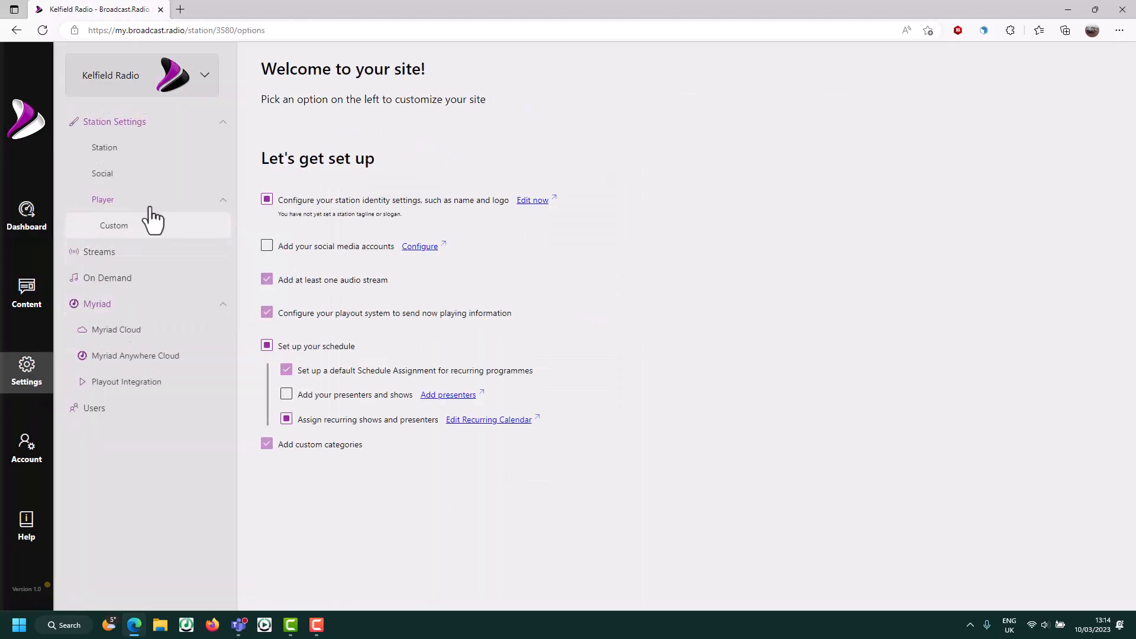
- In Station identity, enter tagline 'Pure Pop Gold' and description 'Best music from Kelfield'
click(152, 148)
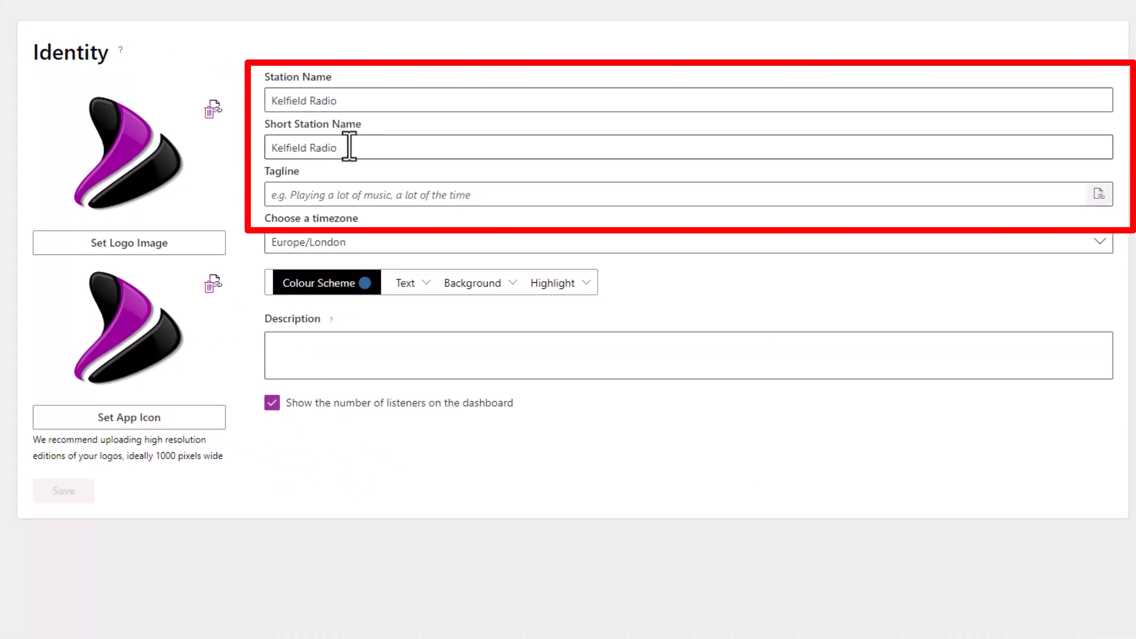
click(331, 194)
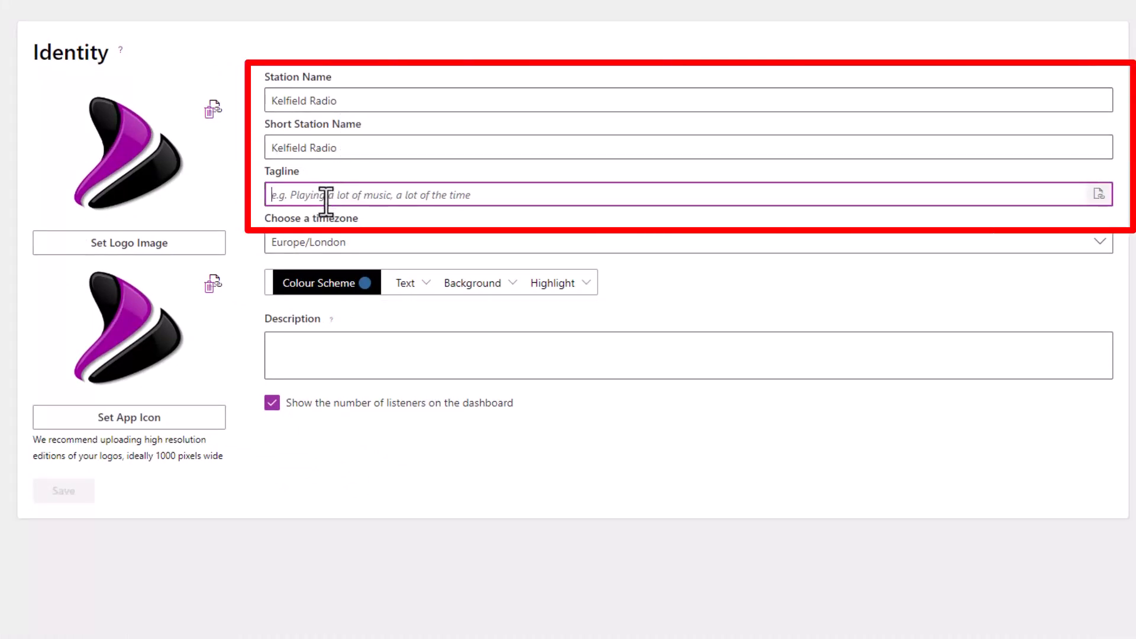
text(Pure Pop Gold)
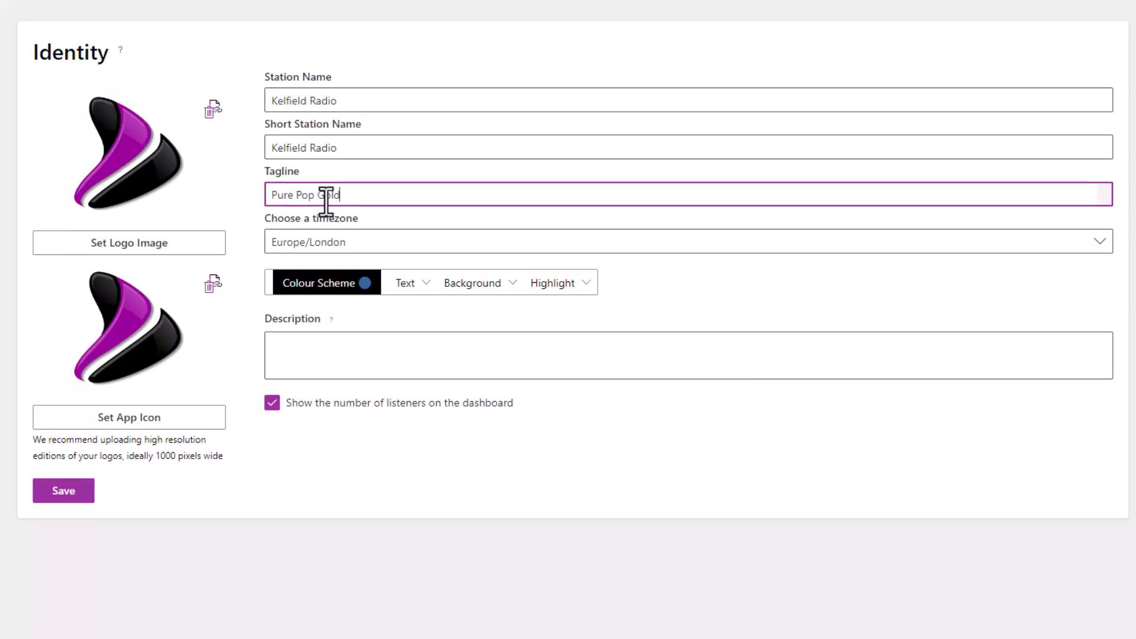
click(374, 343)
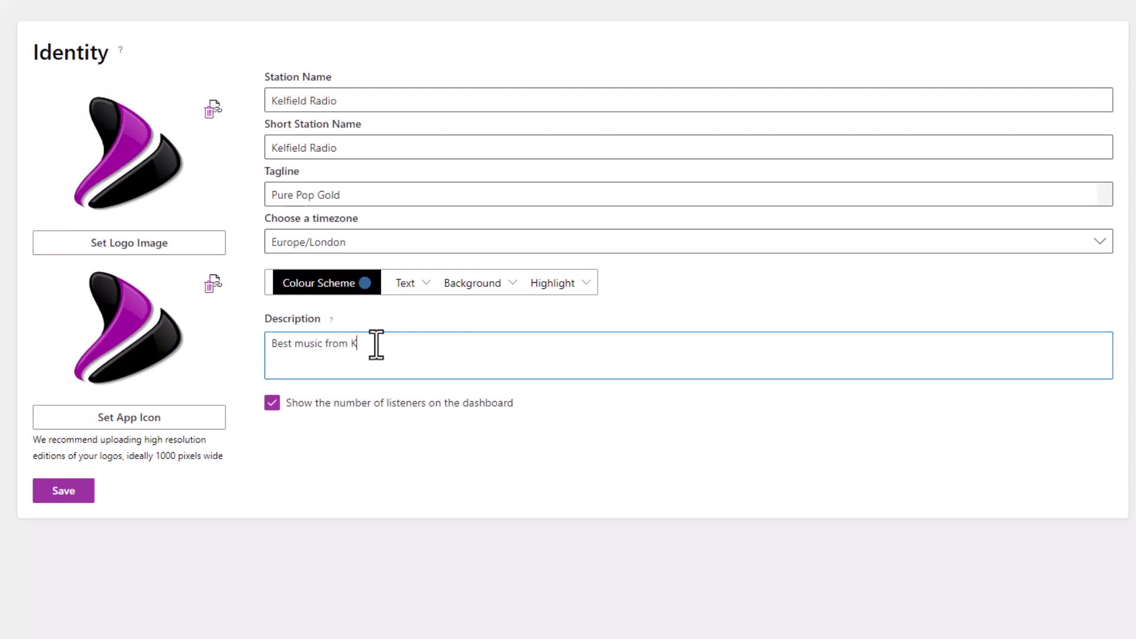
text(ld)
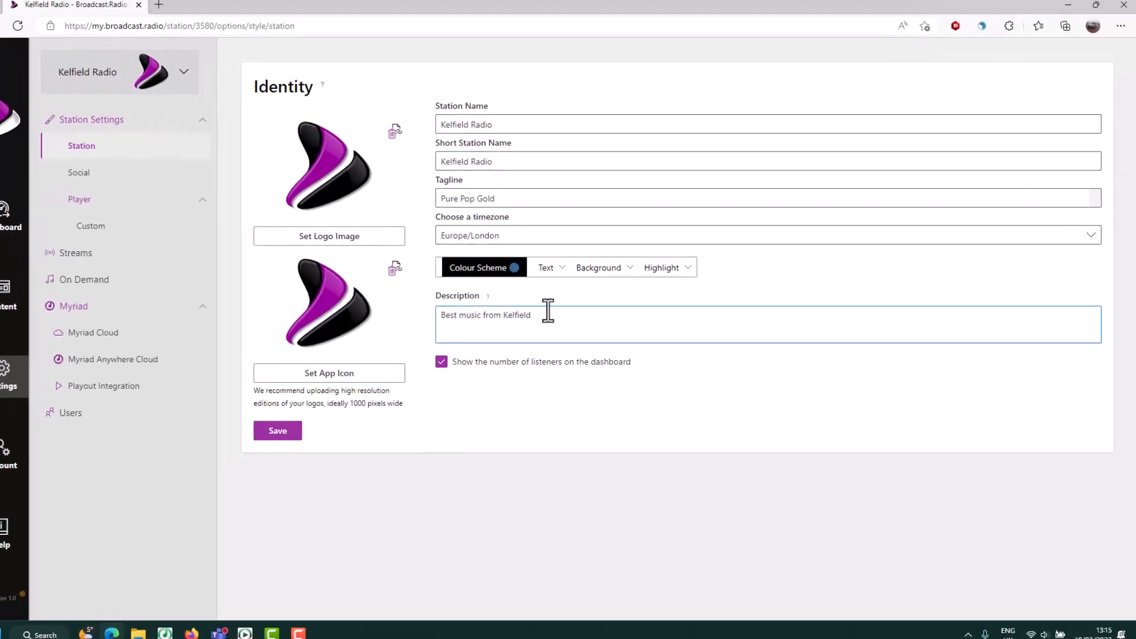
- Upload Station Logo.jpg from Music as the station logo and reuse it, centred, as the app icon
click(373, 241)
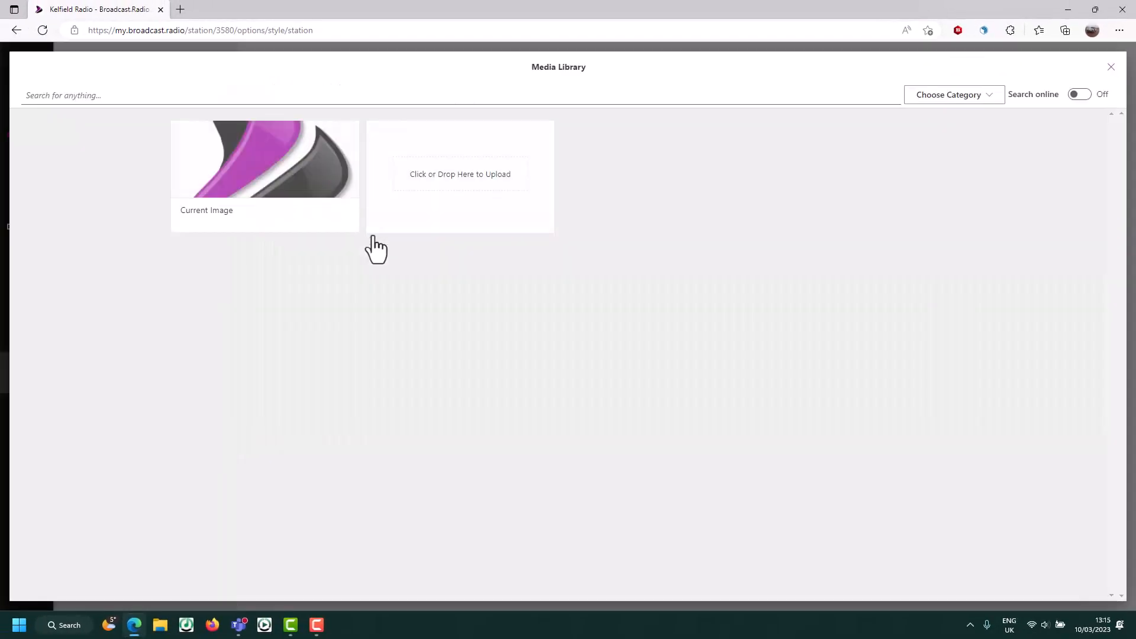
click(442, 176)
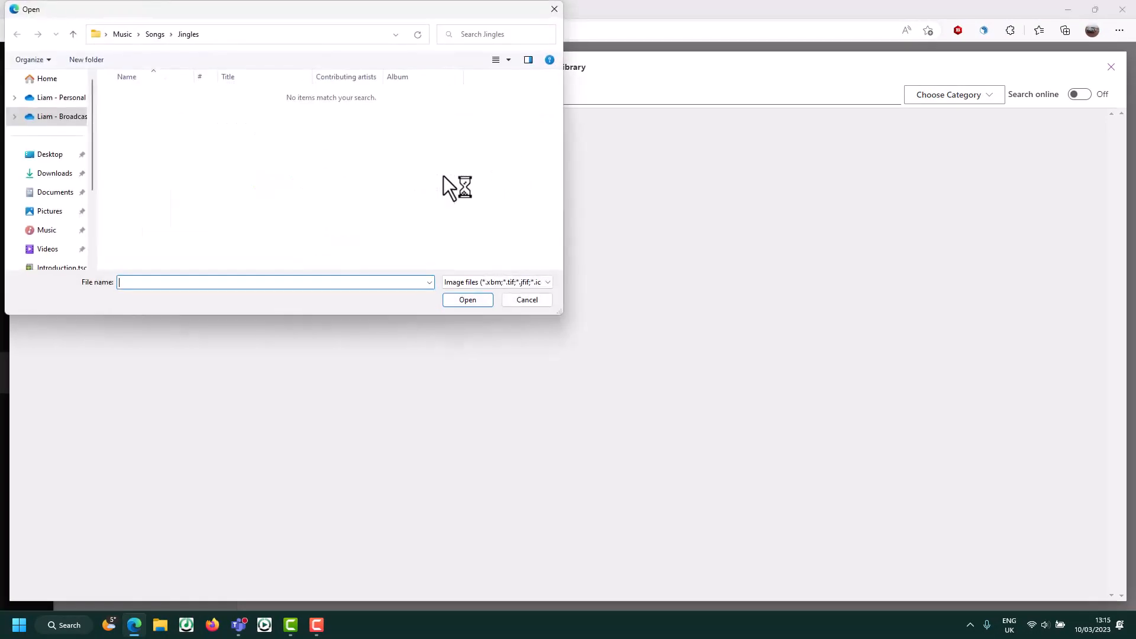
click(46, 232)
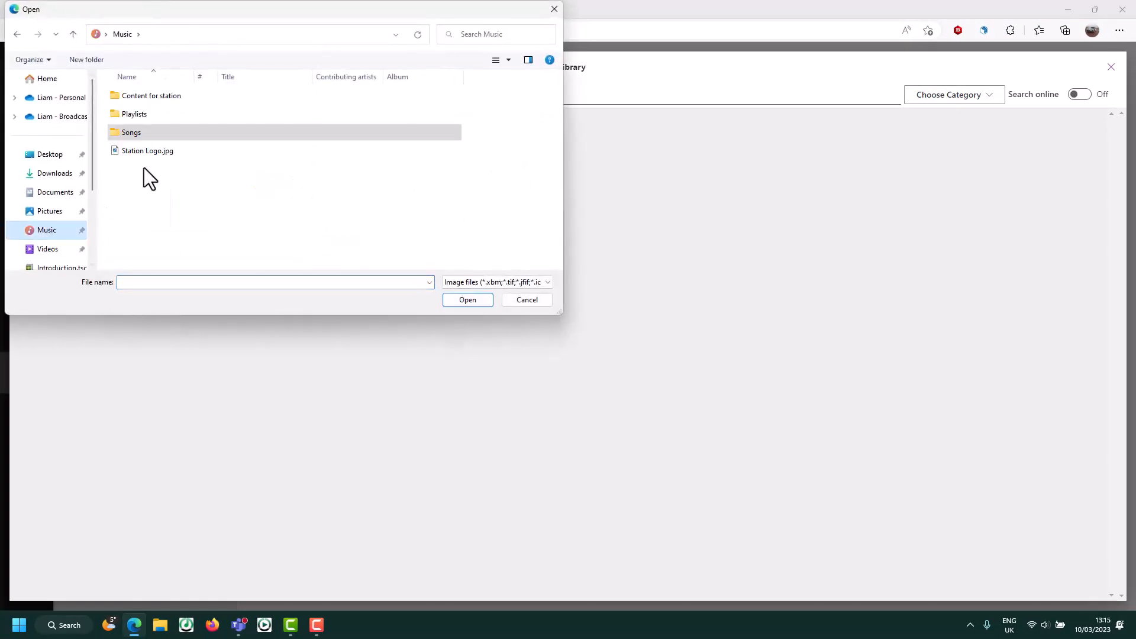
click(155, 151)
click(466, 298)
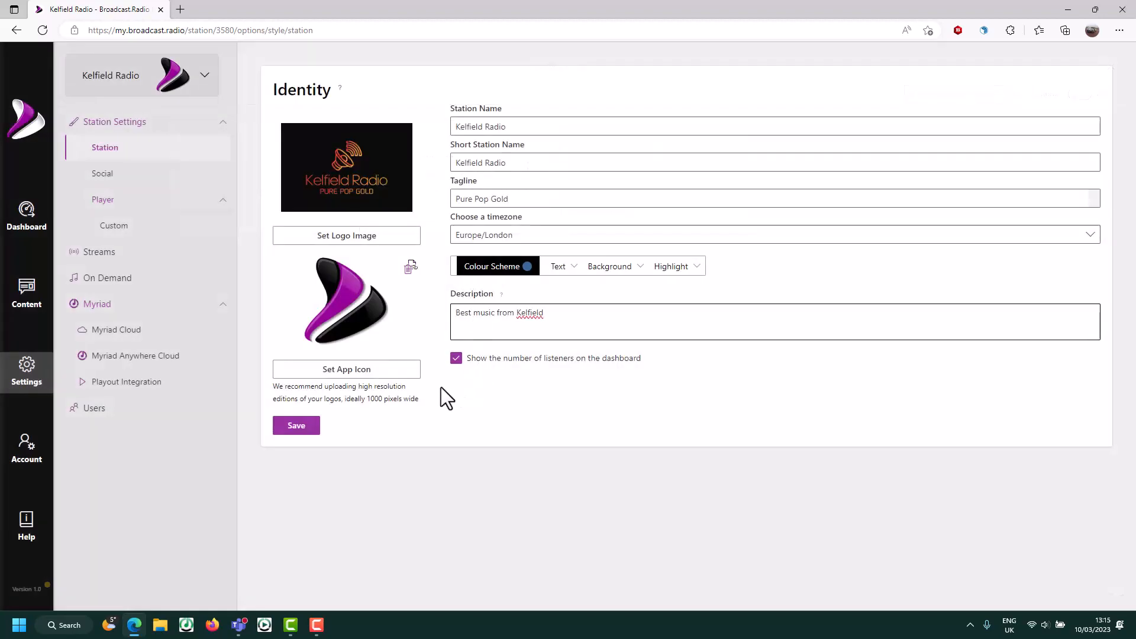
click(347, 370)
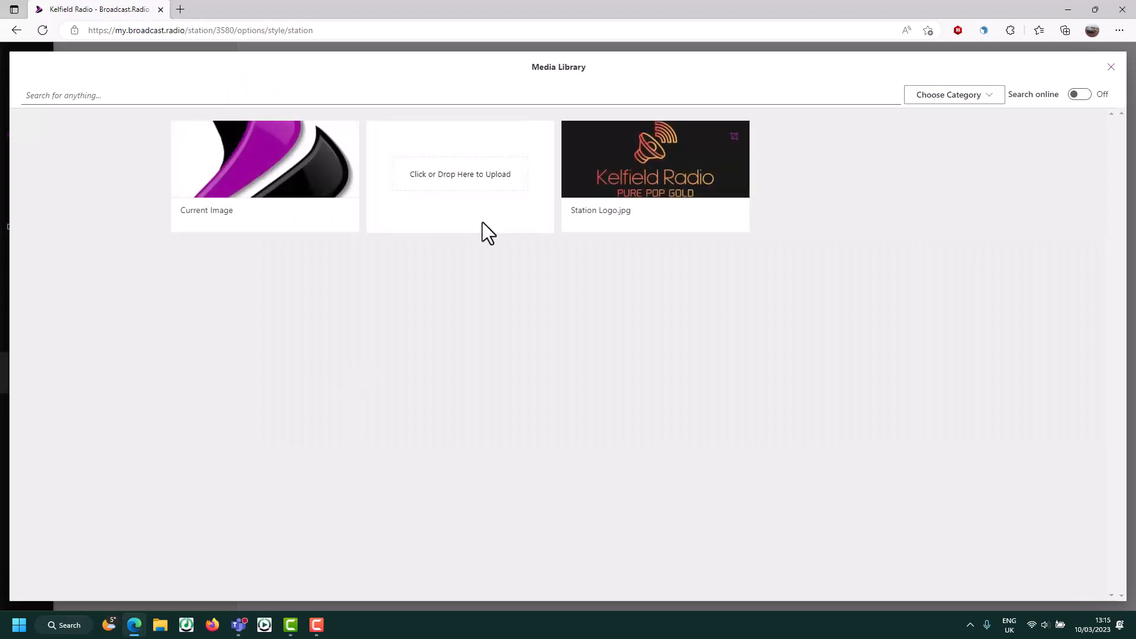
click(621, 174)
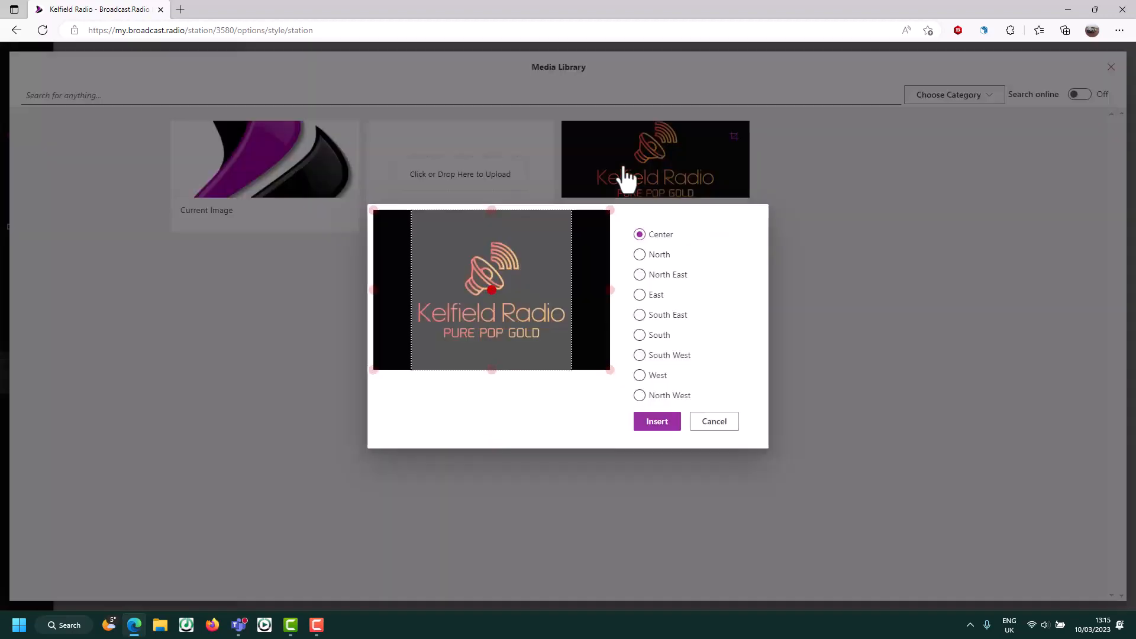
click(653, 420)
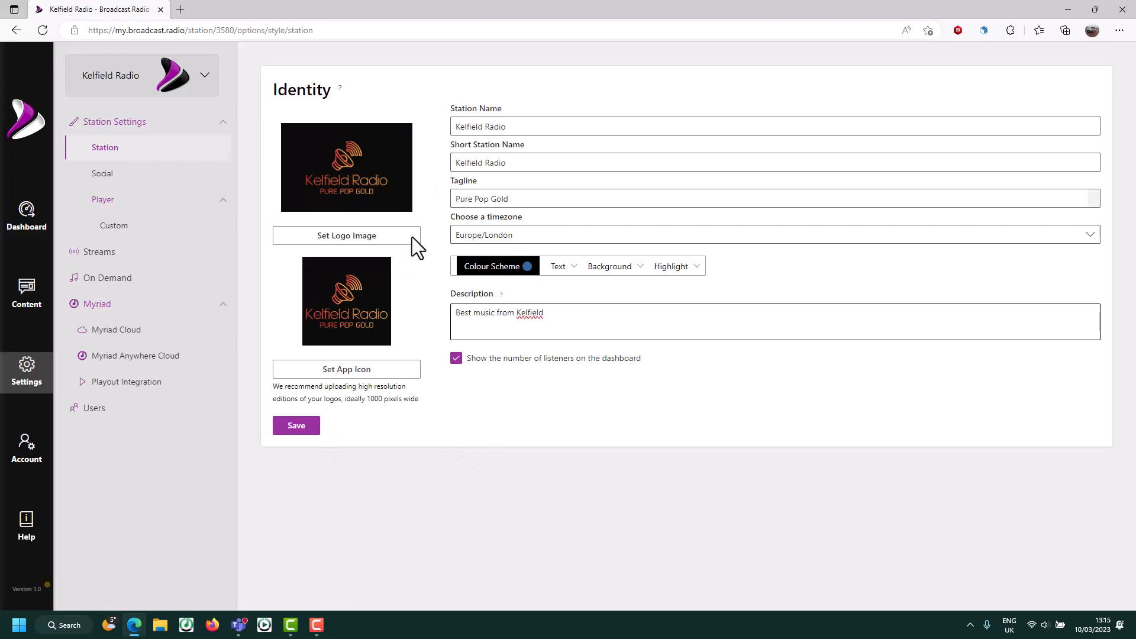
- End the description with a full stop and save the identity settings
click(566, 315)
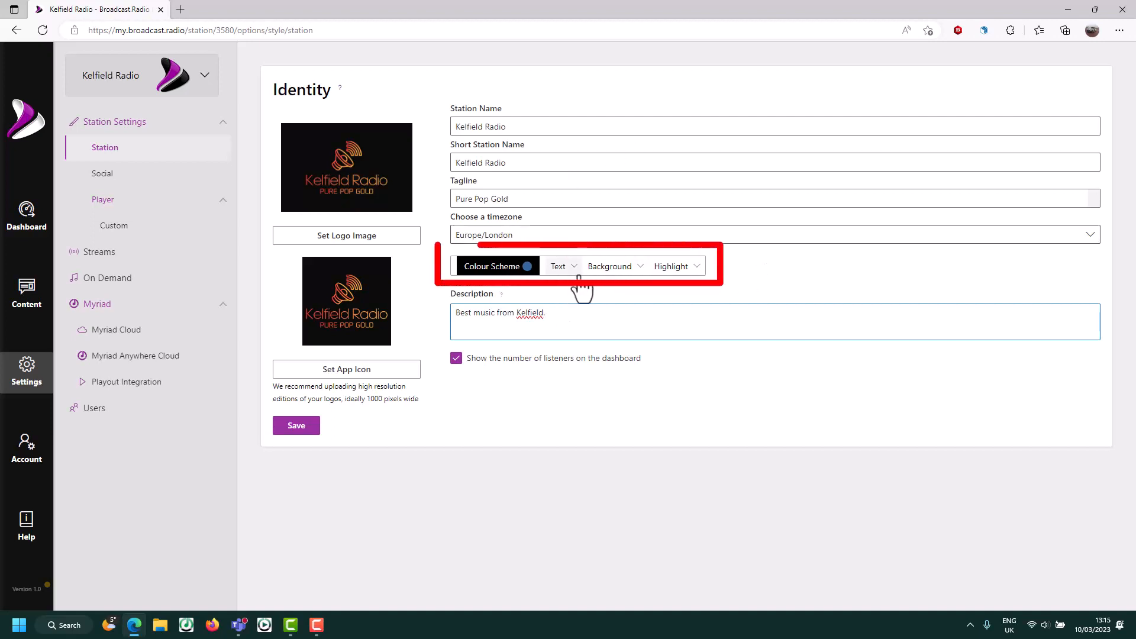
text(.)
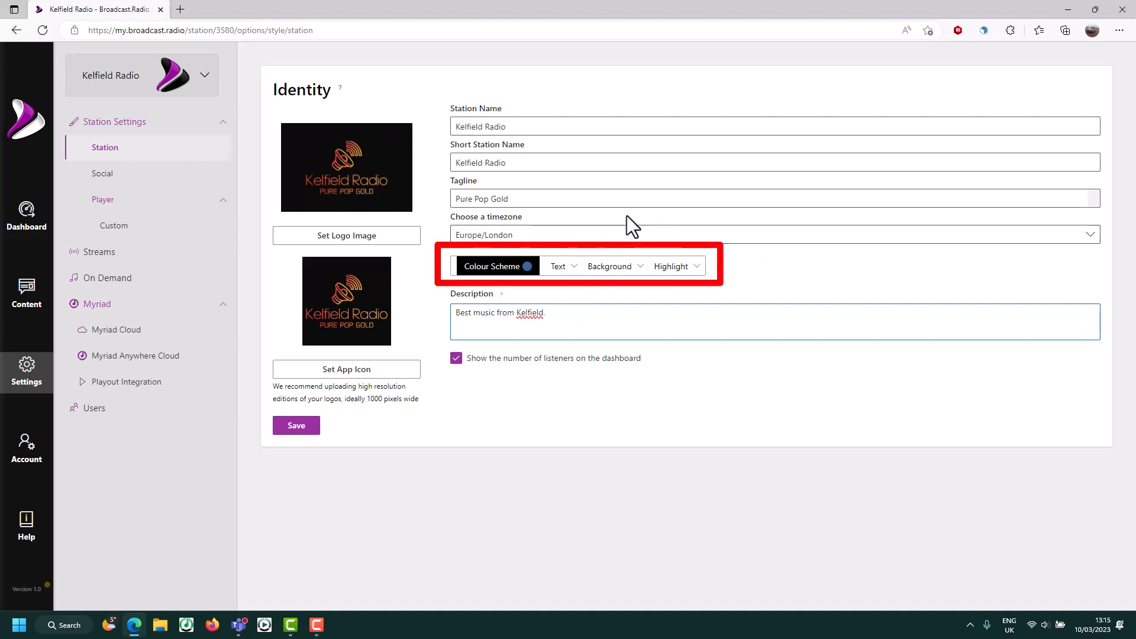
click(296, 434)
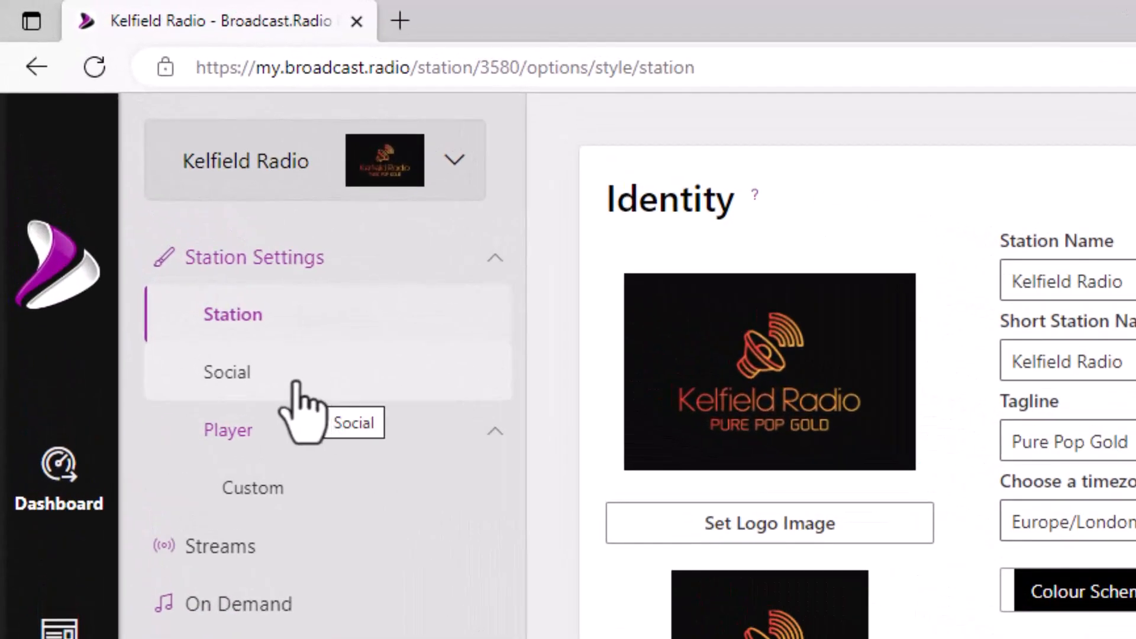
- In Social Media settings, fill in the station's Contact Form Email address and save
click(296, 385)
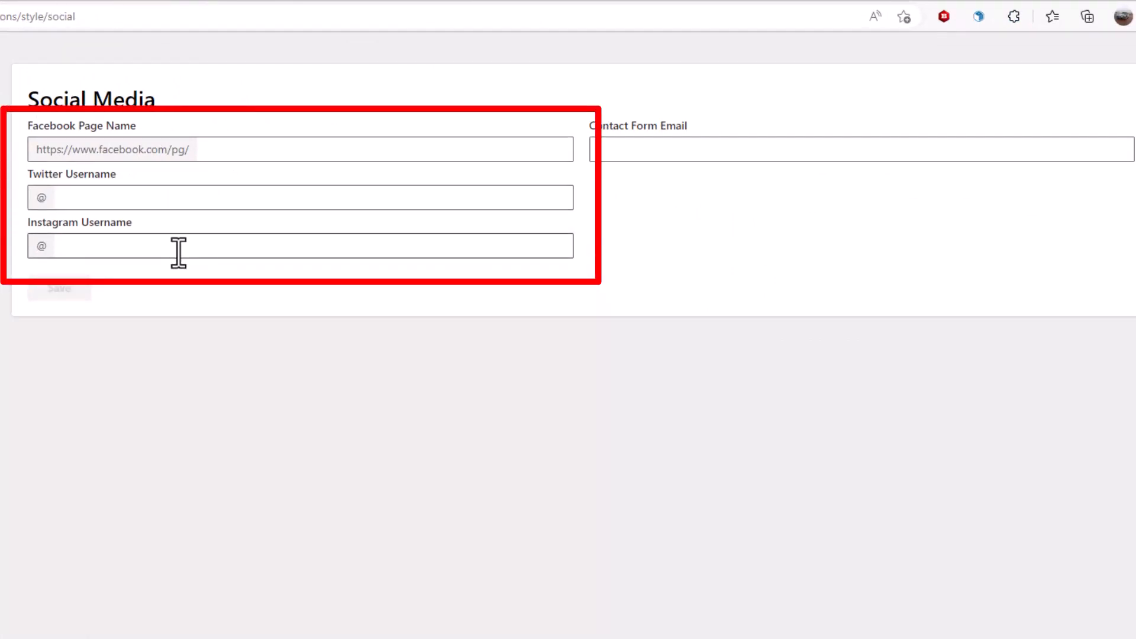
click(649, 150)
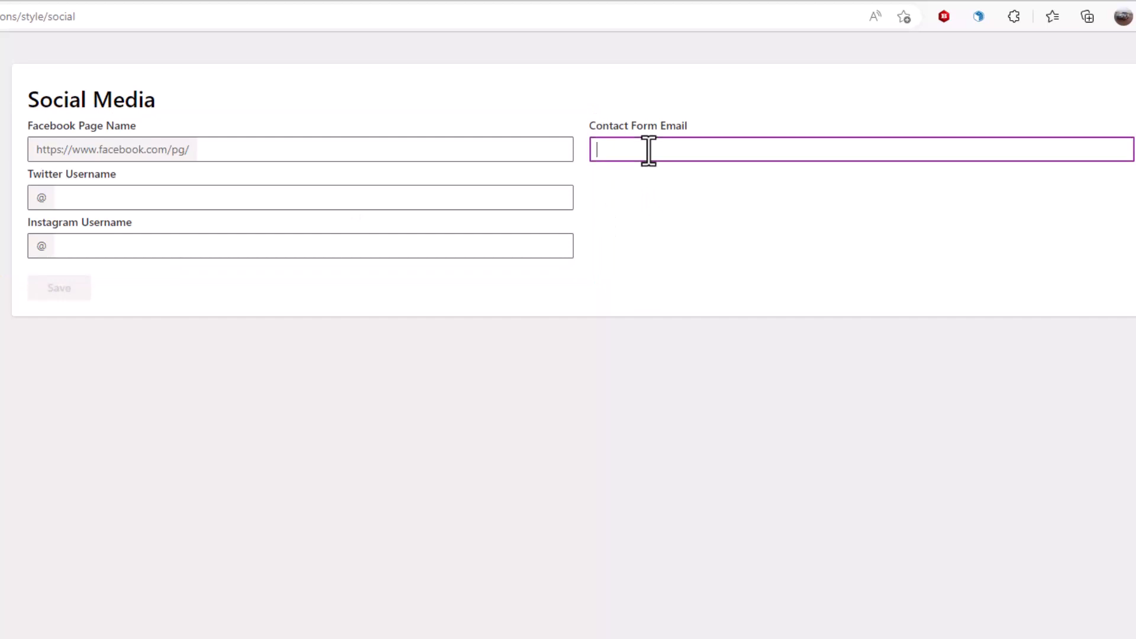
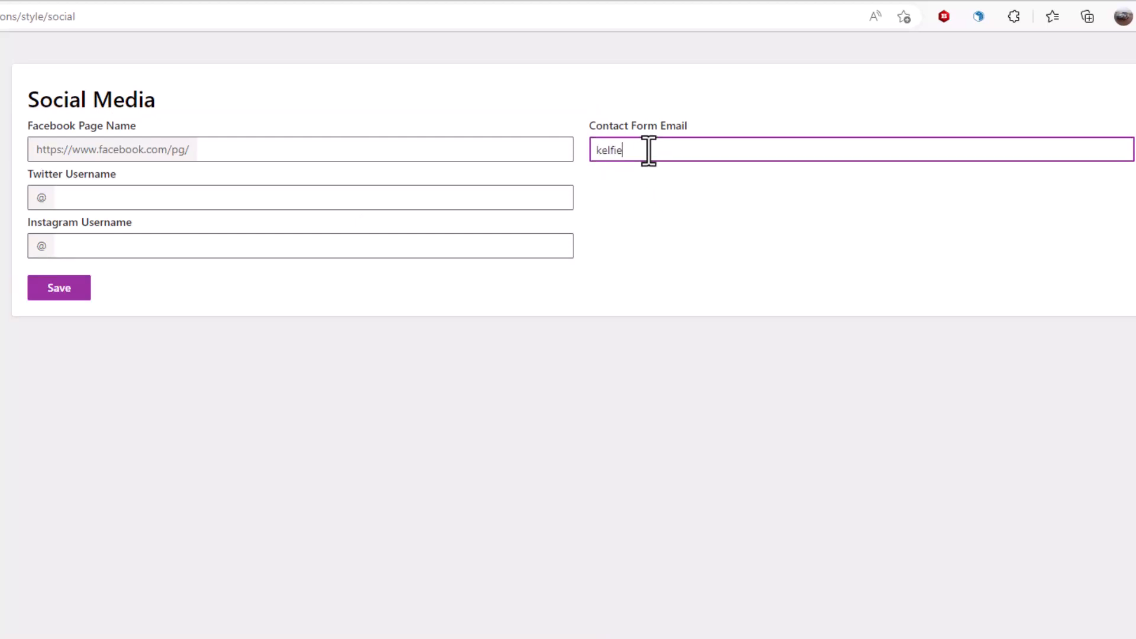
click(52, 299)
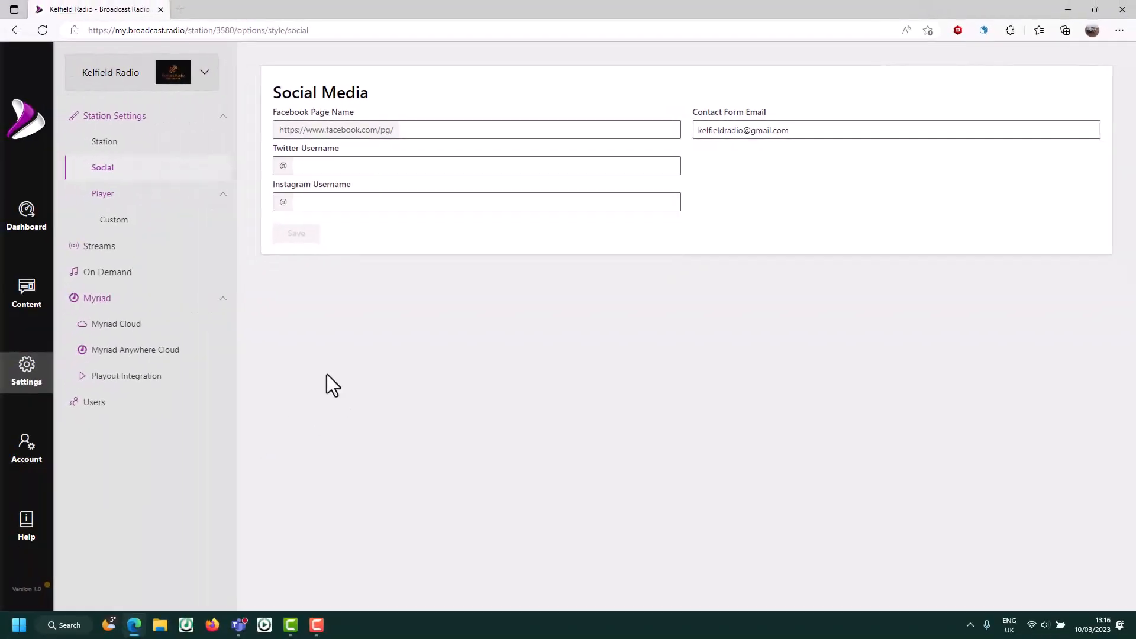
- From the Dashboard, go via Manage Web Player to the Primary player's Player settings page
click(26, 223)
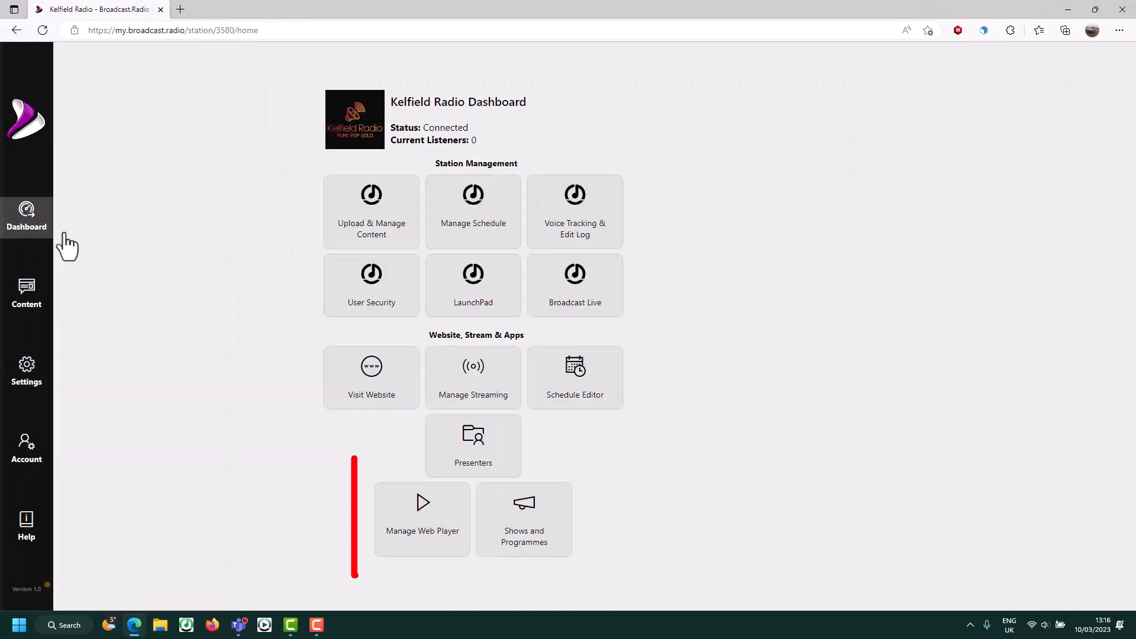
click(395, 533)
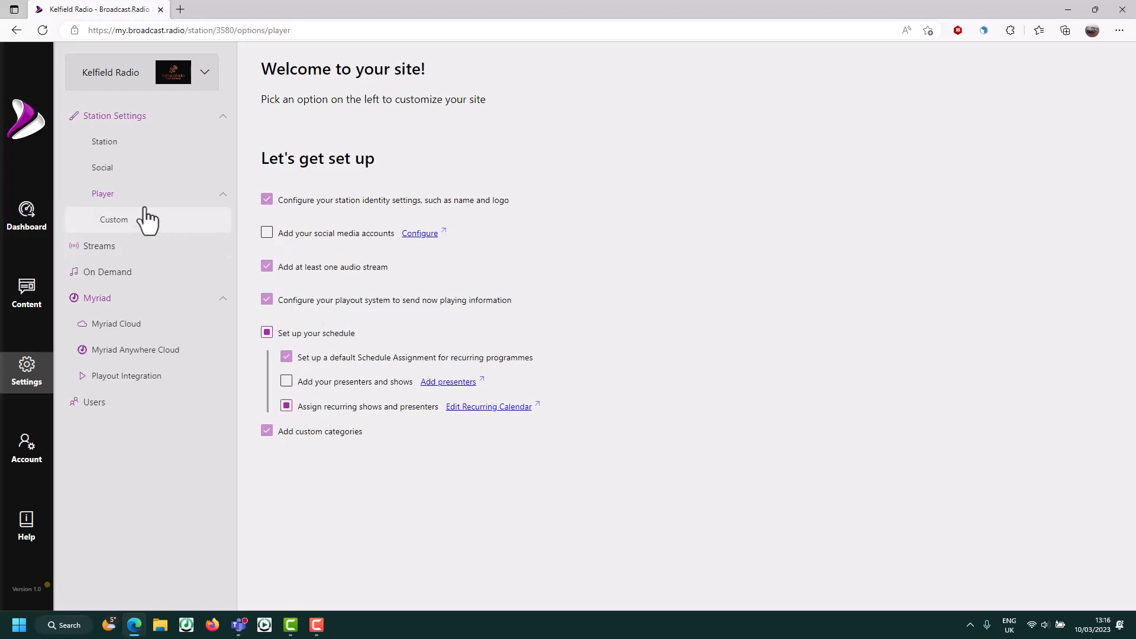
click(106, 201)
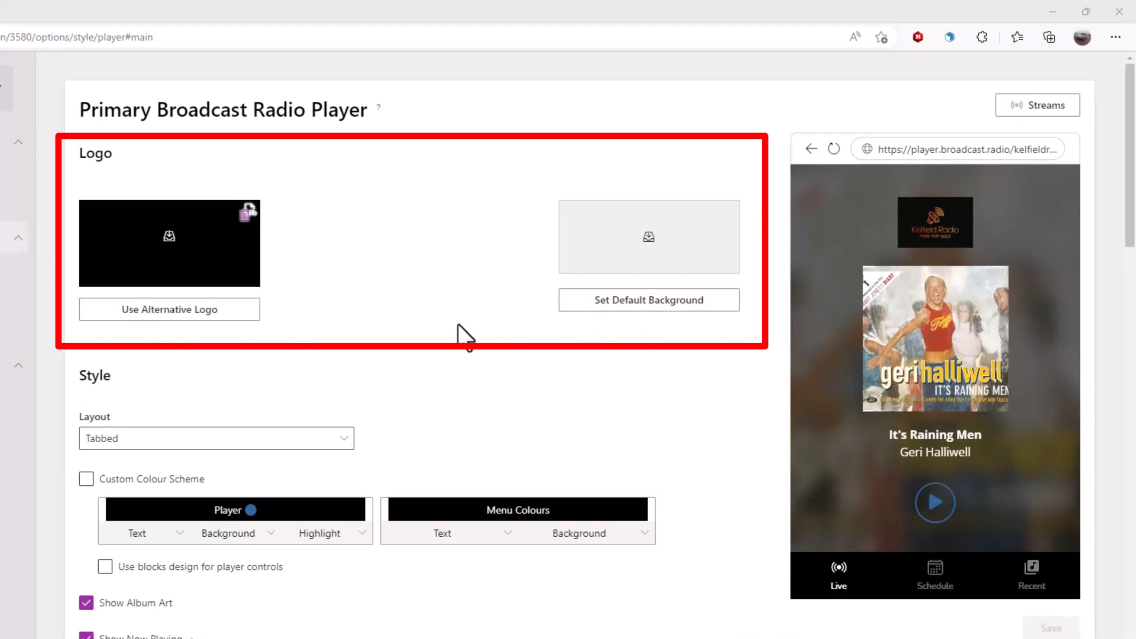
- Try the Full Page layout for the player and look over its settings
scroll(459, 332, down, 3)
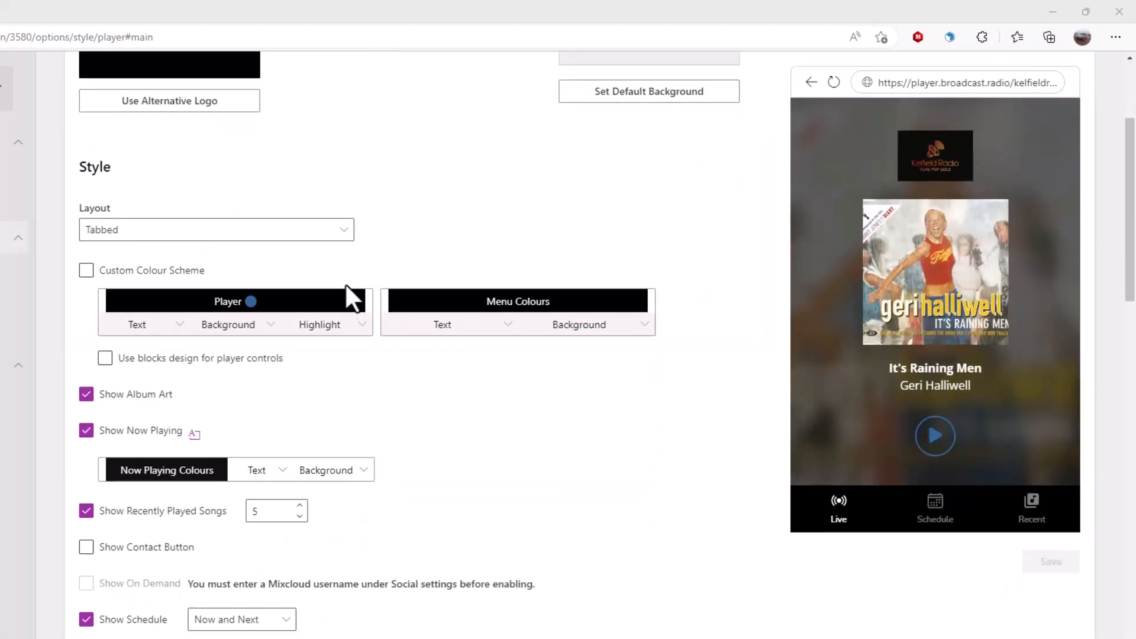
click(345, 232)
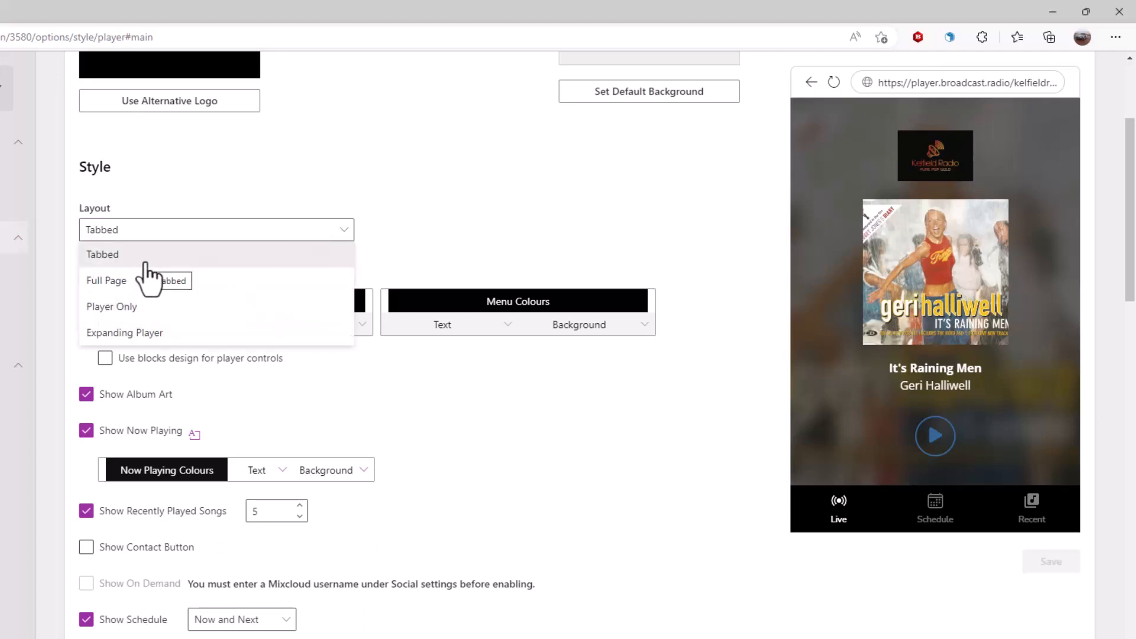
click(134, 280)
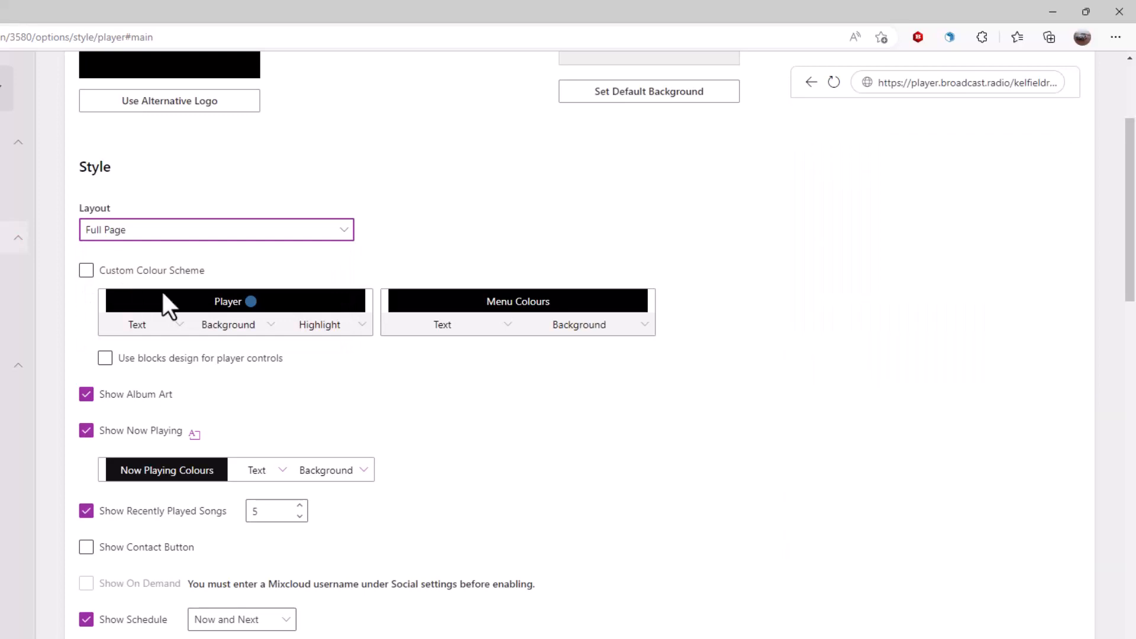
scroll(967, 343, down, 10)
scroll(941, 361, down, 5)
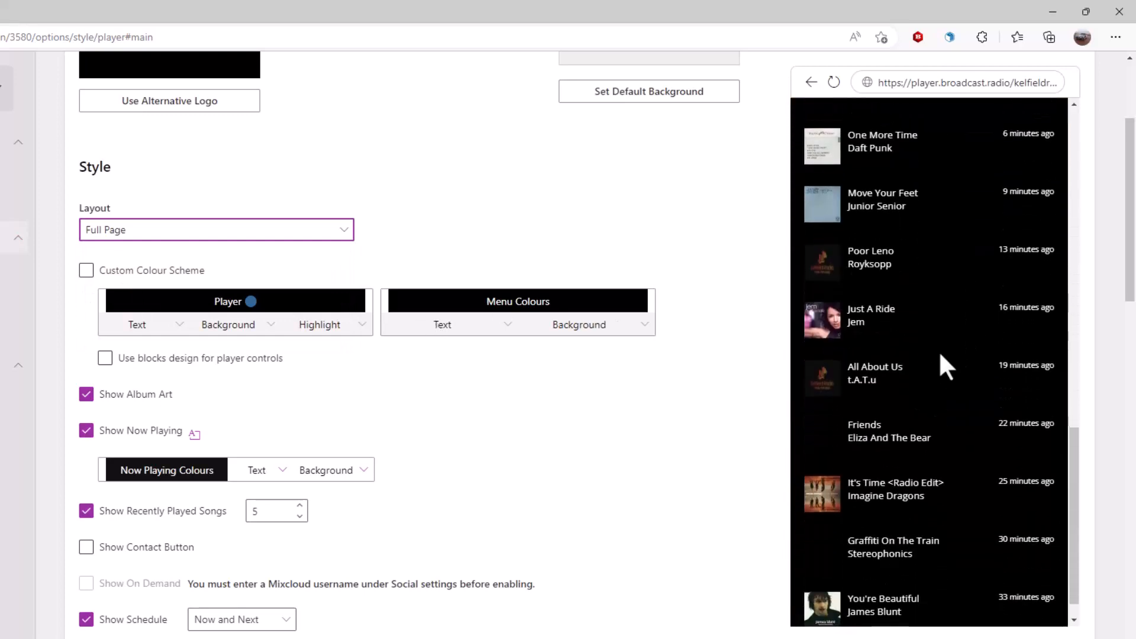
scroll(922, 353, down, 8)
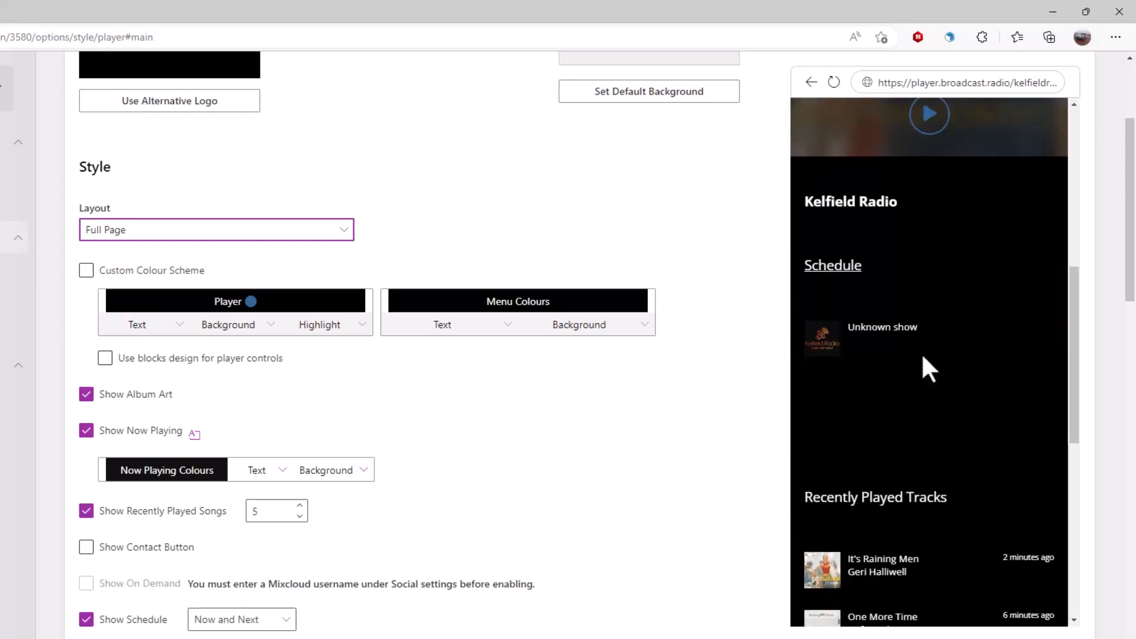
scroll(935, 367, down, 5)
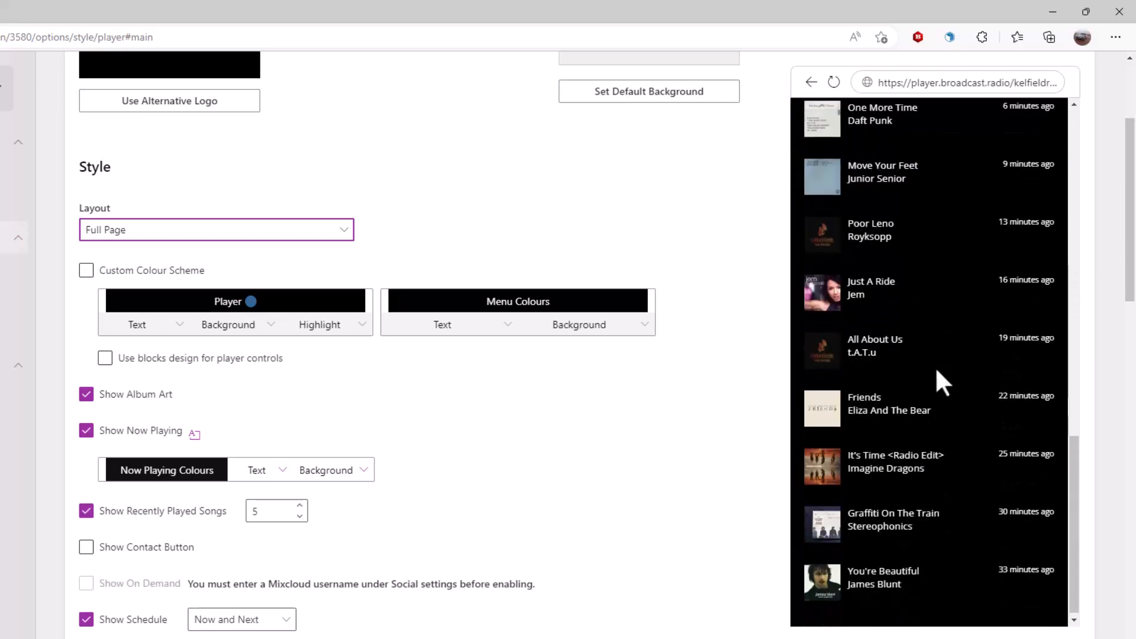
scroll(921, 372, up, 2)
scroll(922, 374, up, 11)
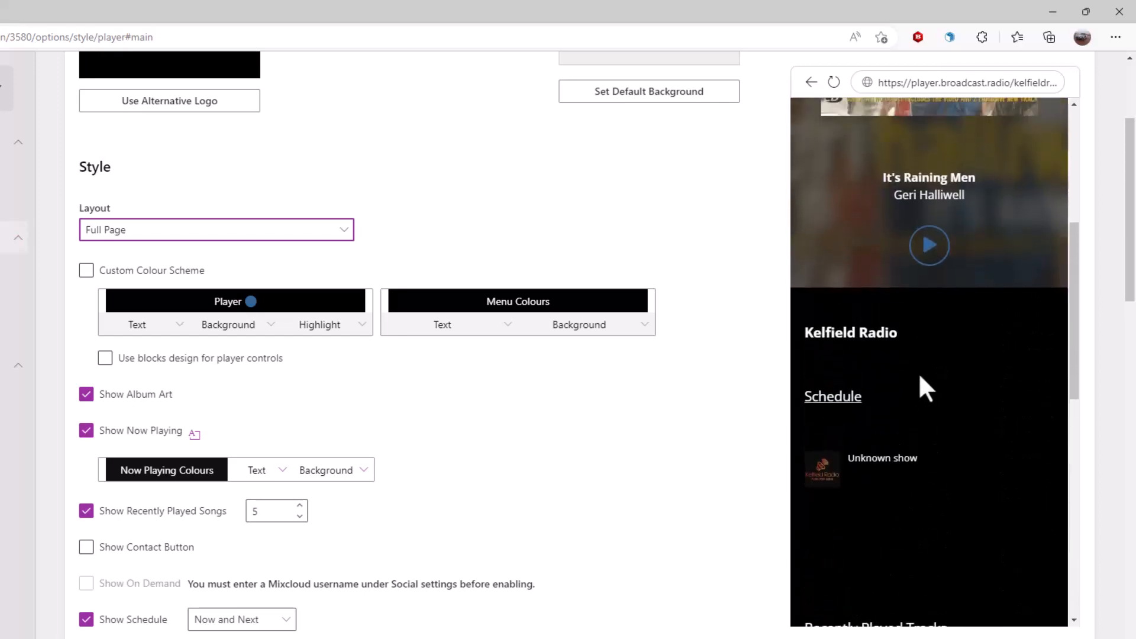
- Switch the player layout to Player Only
click(248, 232)
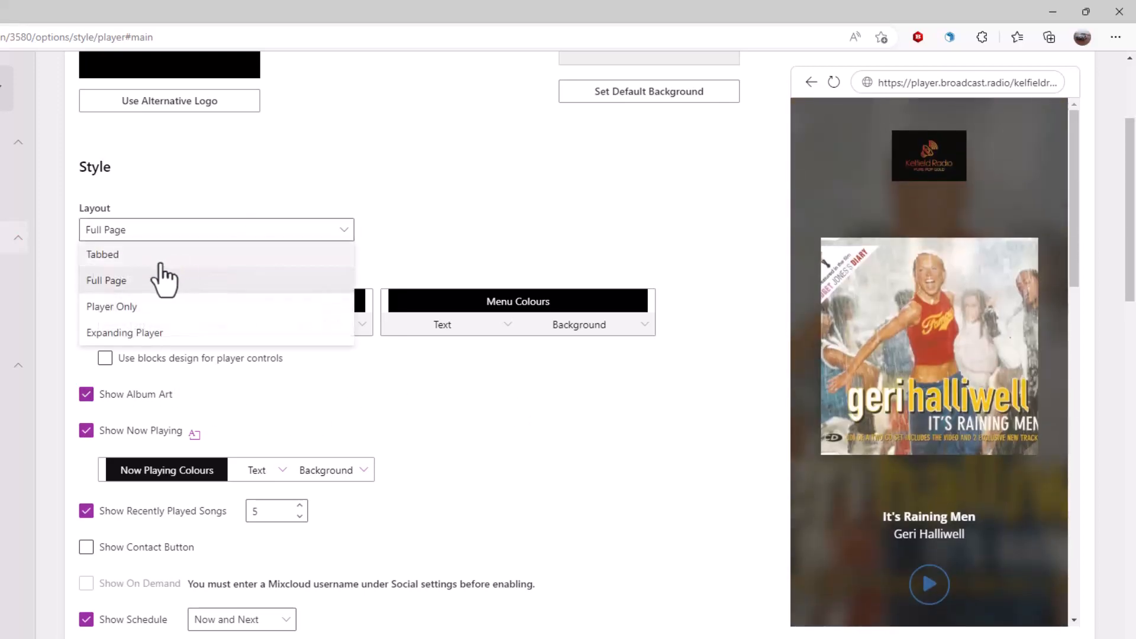
click(126, 305)
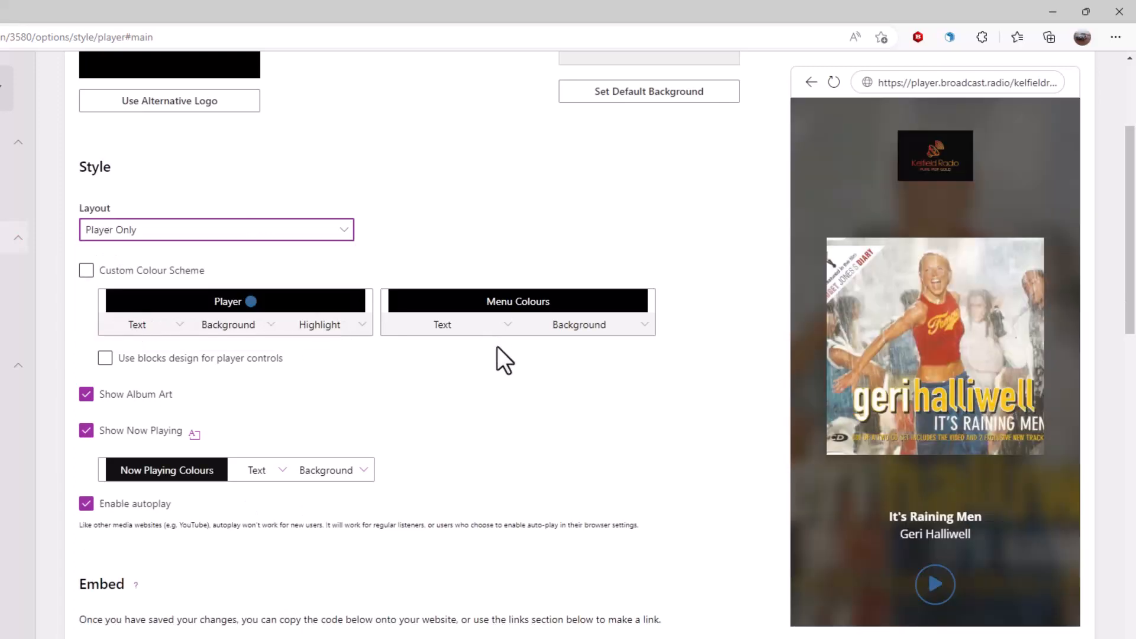
scroll(970, 576, down, 2)
scroll(963, 547, up, 6)
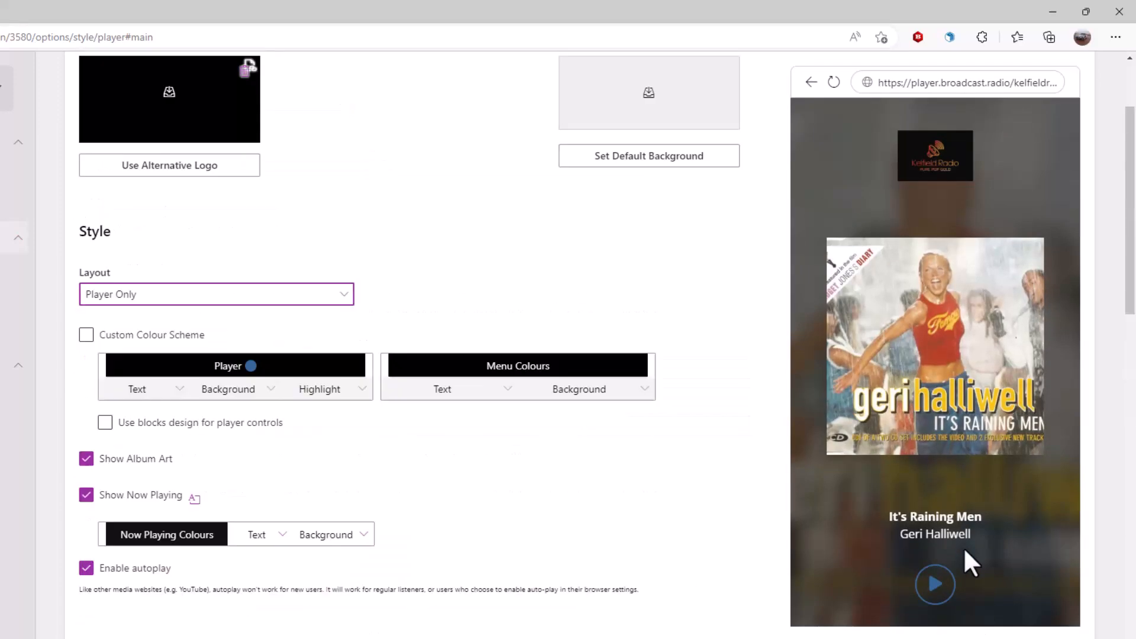
- Preview the Expanding Player layout full-window, then settle on the Tabbed layout
click(267, 440)
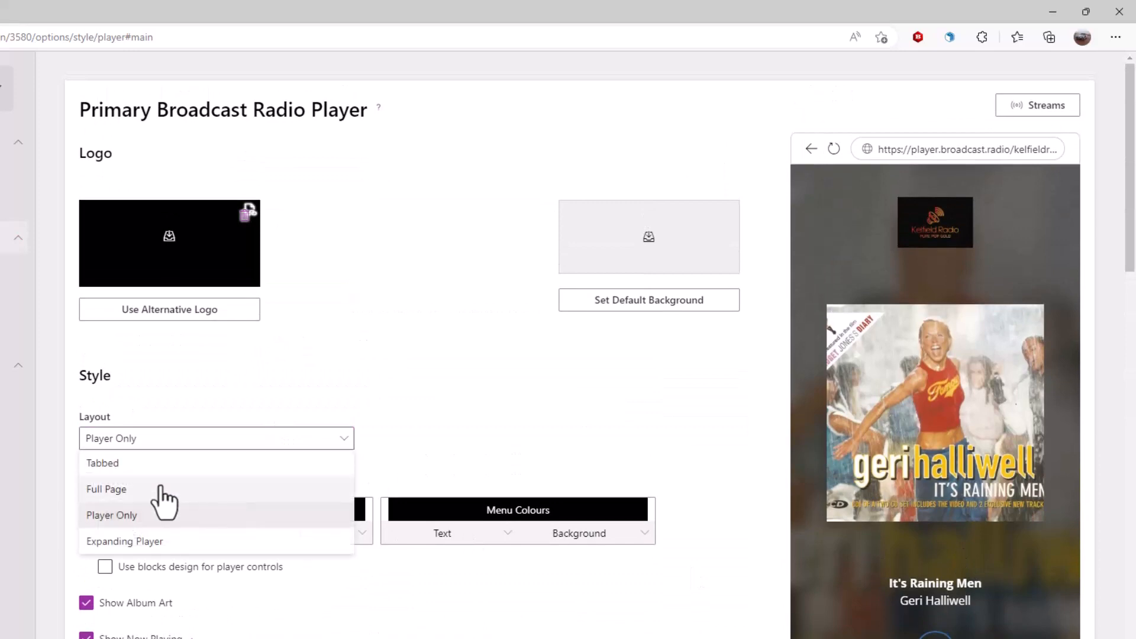
click(142, 542)
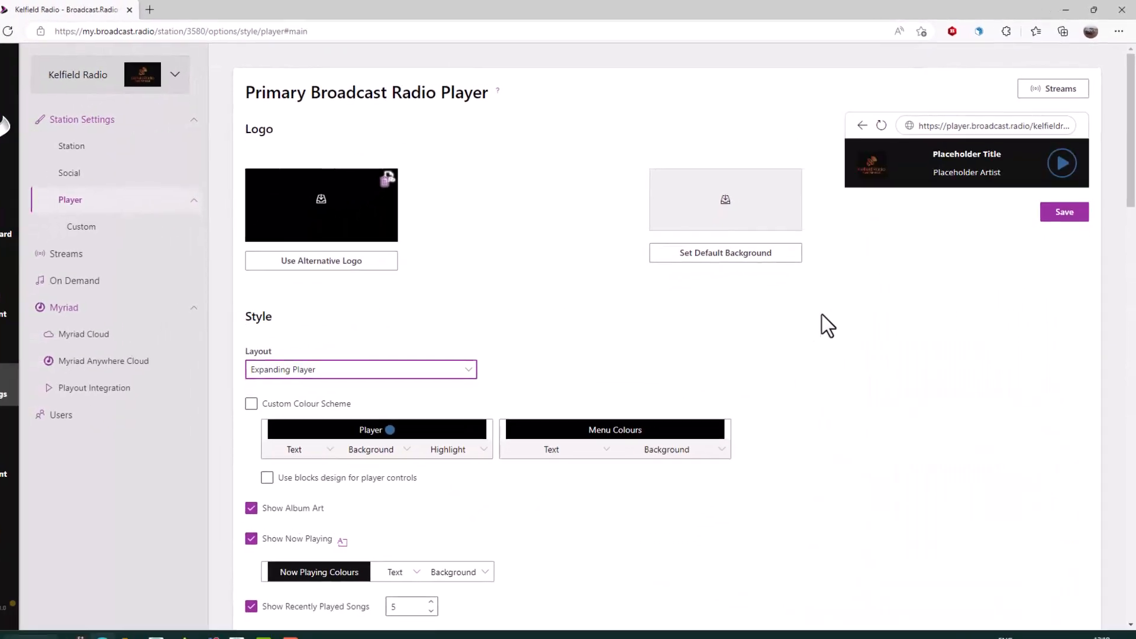
click(1005, 156)
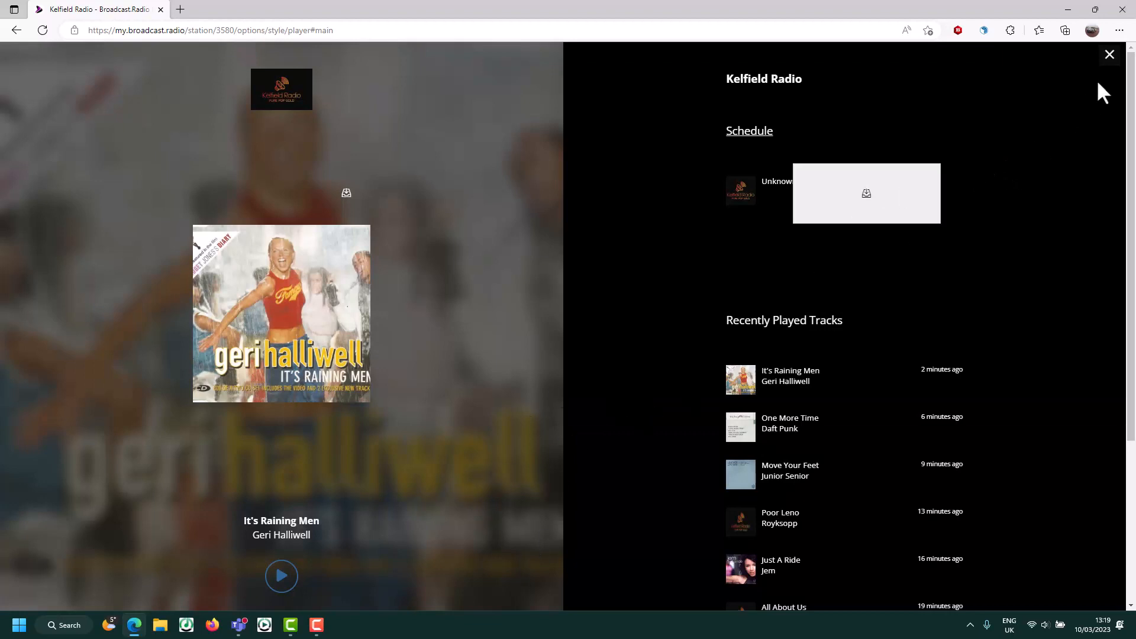
click(1114, 58)
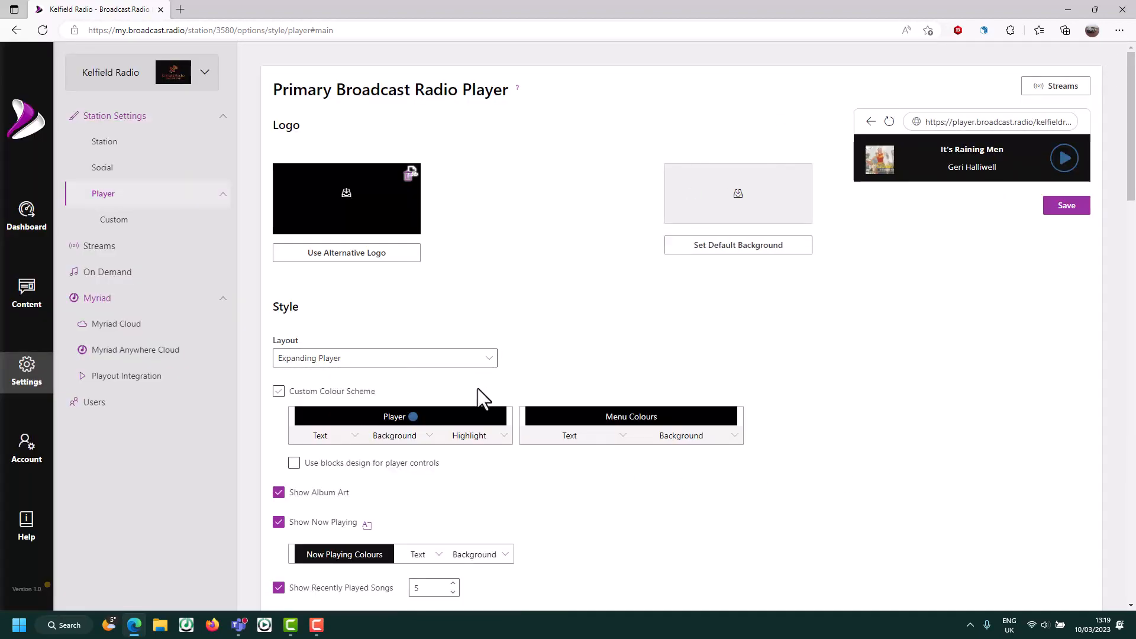
click(355, 361)
click(312, 382)
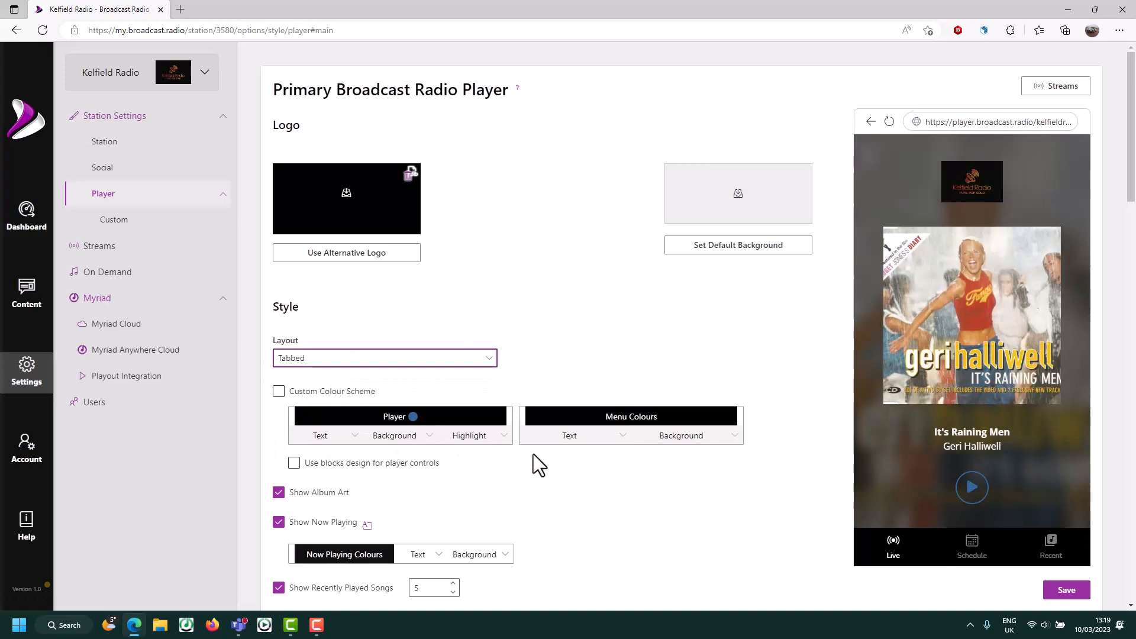
- Enable Custom Colour Scheme and set the Player text colour to amber (fab002)
click(278, 392)
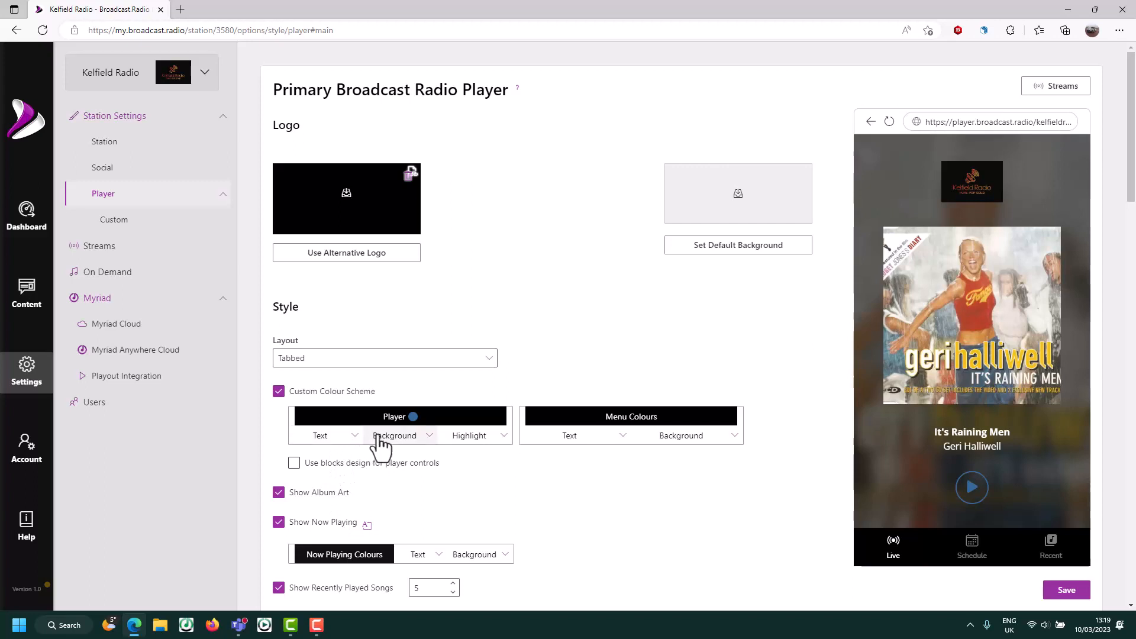
click(354, 436)
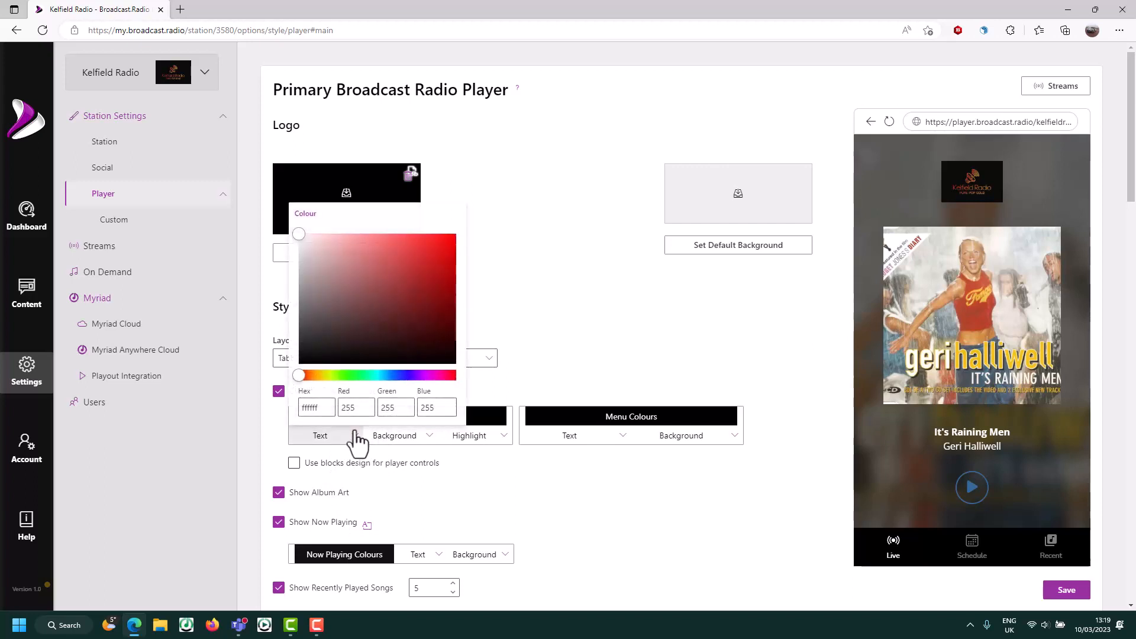
drag(296, 374, 316, 377)
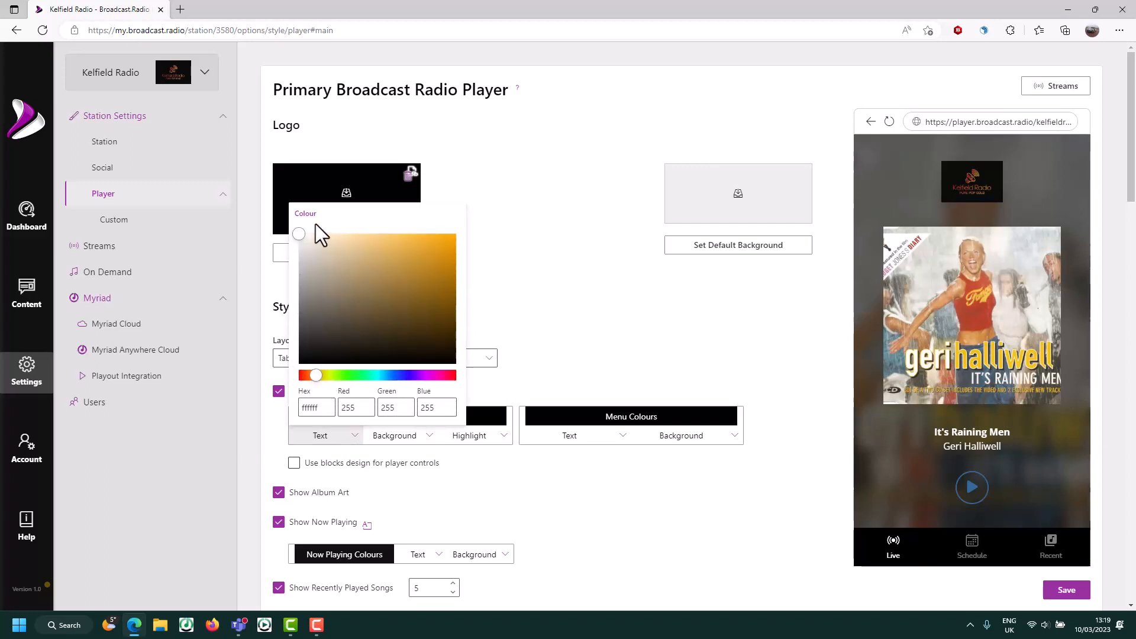
drag(299, 235, 390, 243)
drag(323, 376, 320, 375)
drag(391, 243, 455, 236)
drag(322, 375, 316, 378)
click(558, 294)
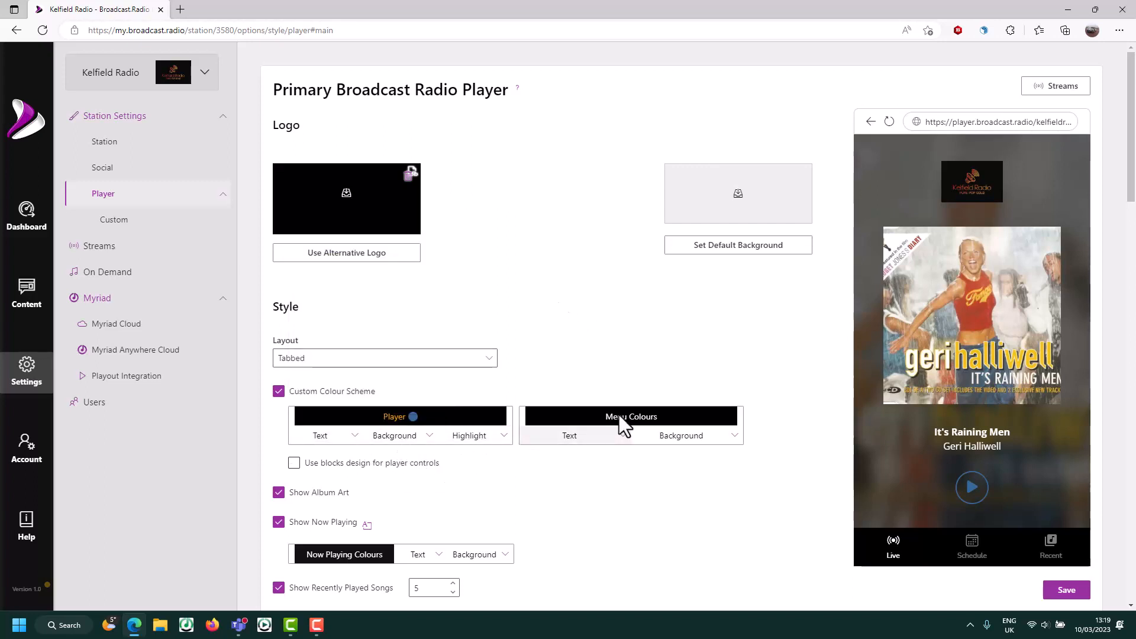
- Set the Menu Colours text colour to orange (fc8e0f)
click(586, 439)
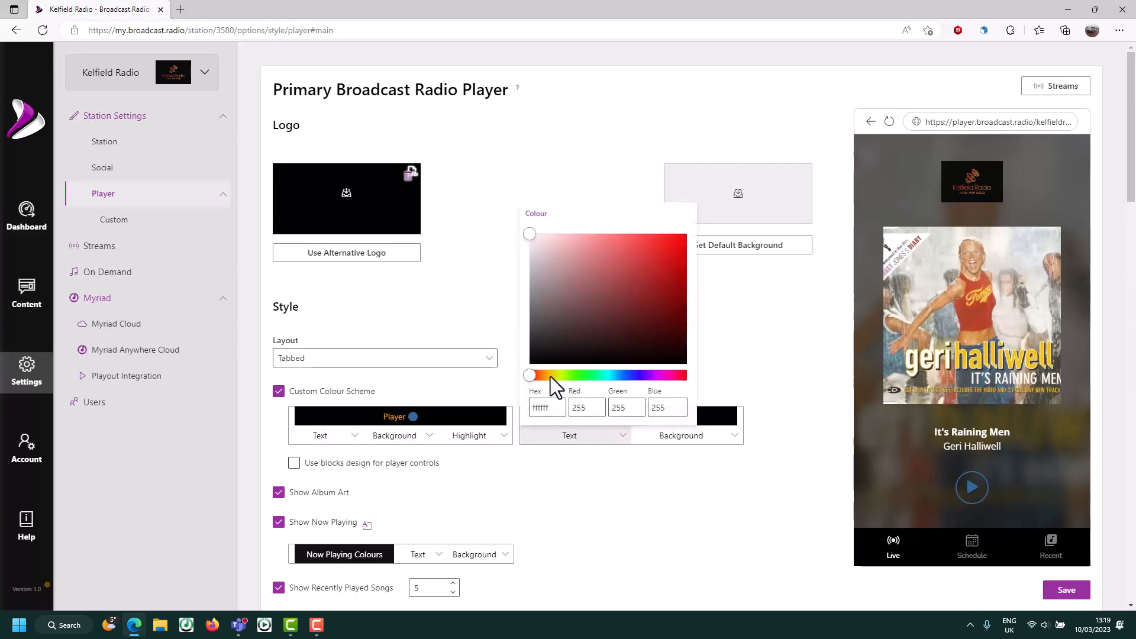
drag(551, 377, 545, 376)
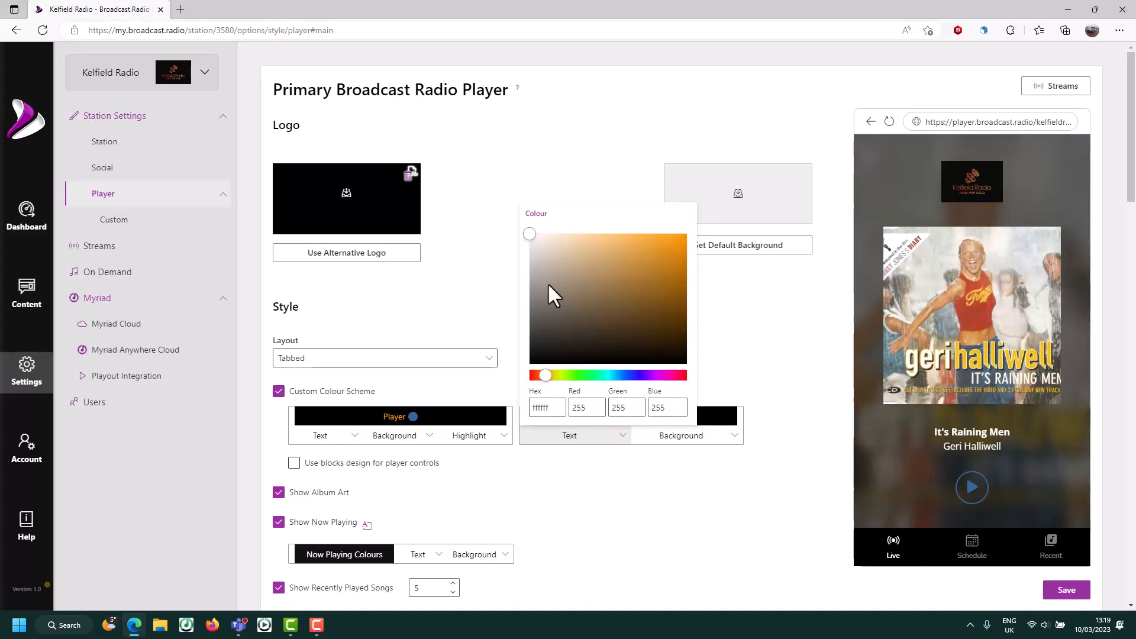
drag(529, 235, 690, 210)
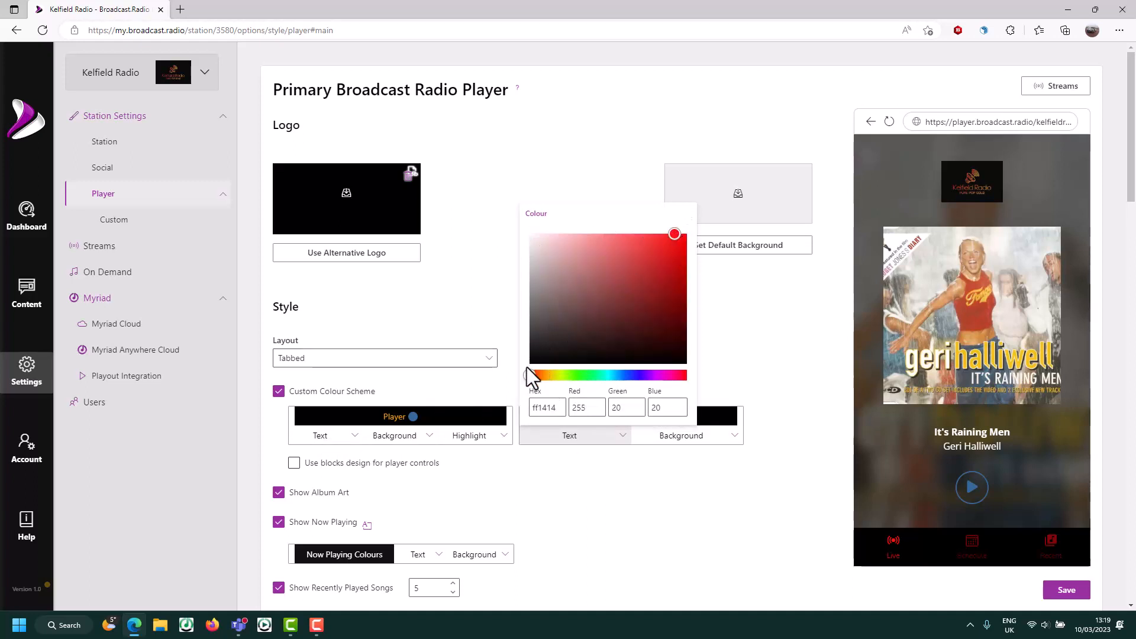
mouse_move(530, 376)
mouse_down()
mouse_move(552, 372)
mouse_move(544, 375)
mouse_up()
drag(676, 236, 690, 238)
click(755, 344)
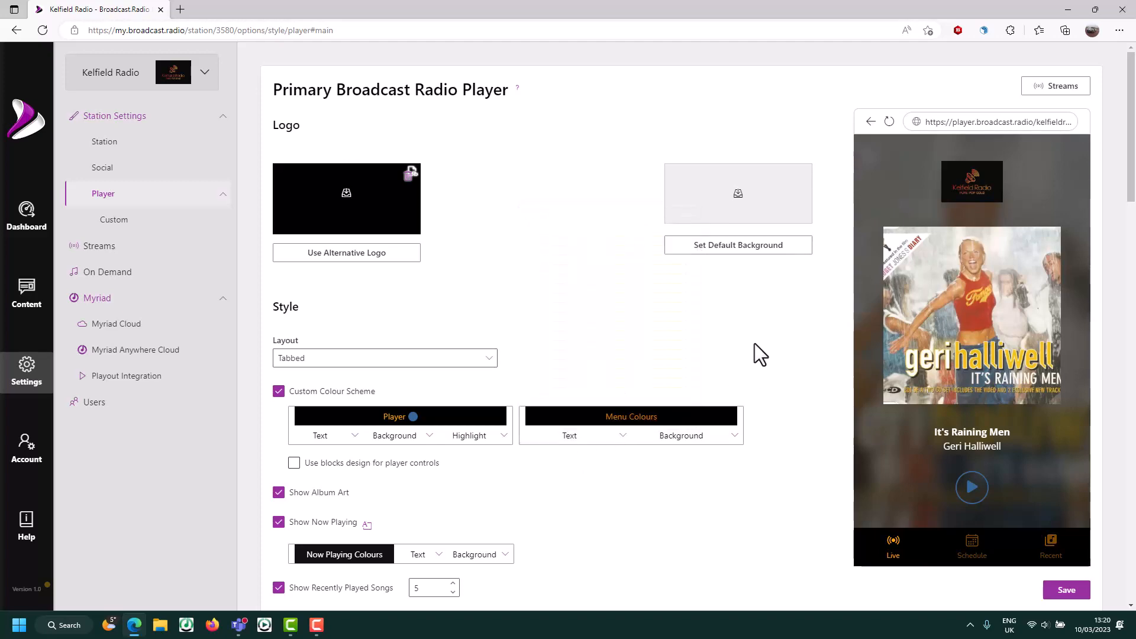
- Tick Show Contact Button in the player settings, continuing down to the Embed section
scroll(467, 502, down, 3)
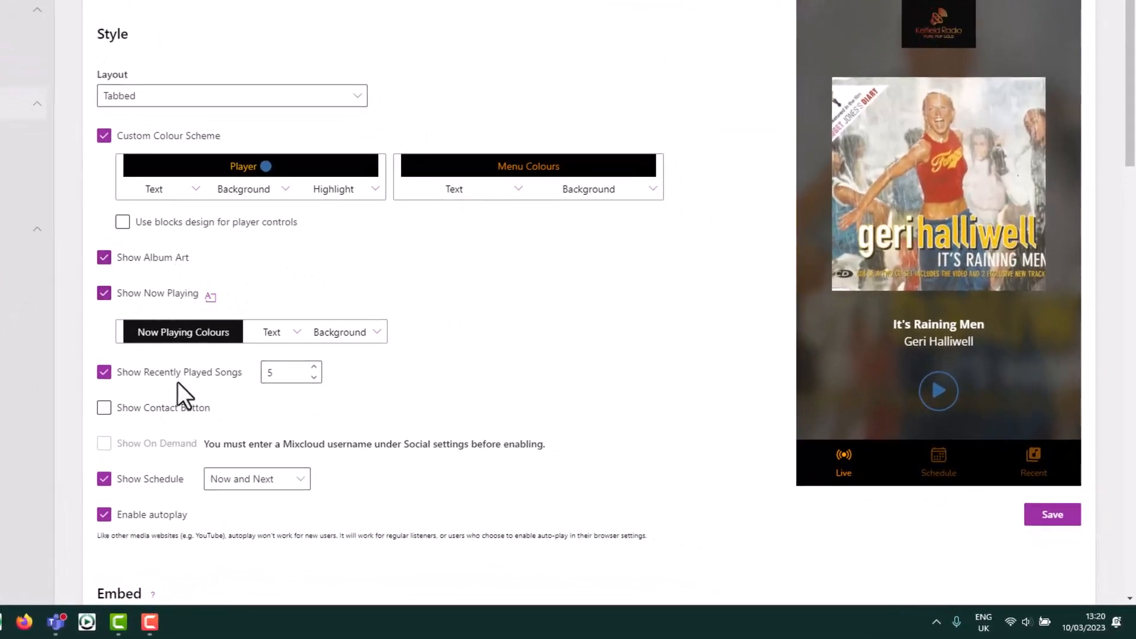
scroll(274, 413, down, 2)
click(106, 306)
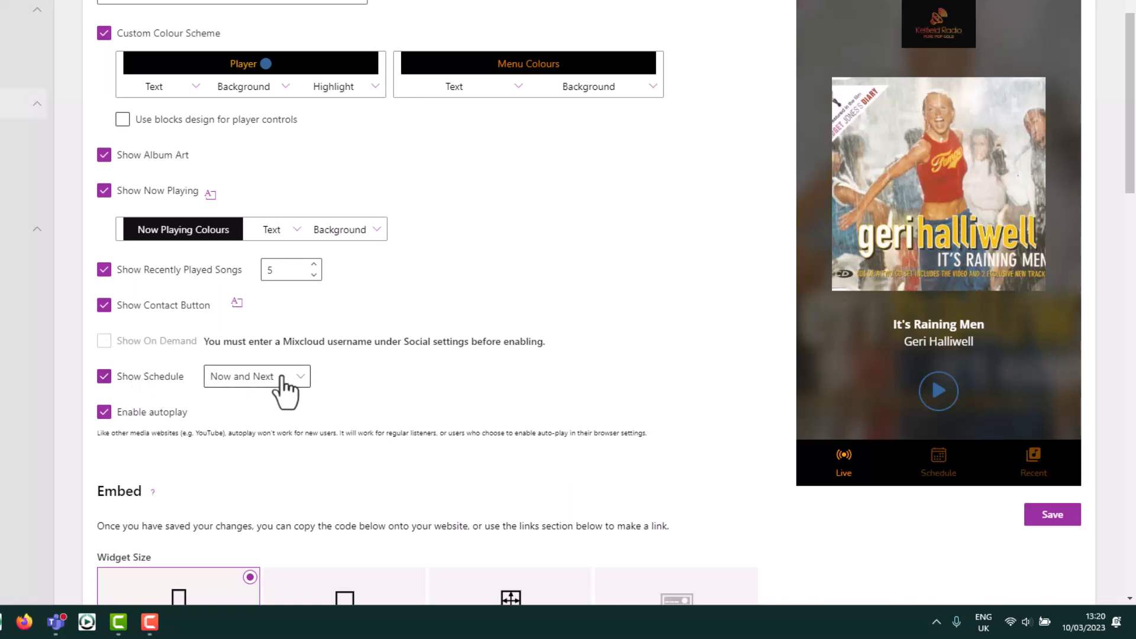
scroll(403, 361, down, 5)
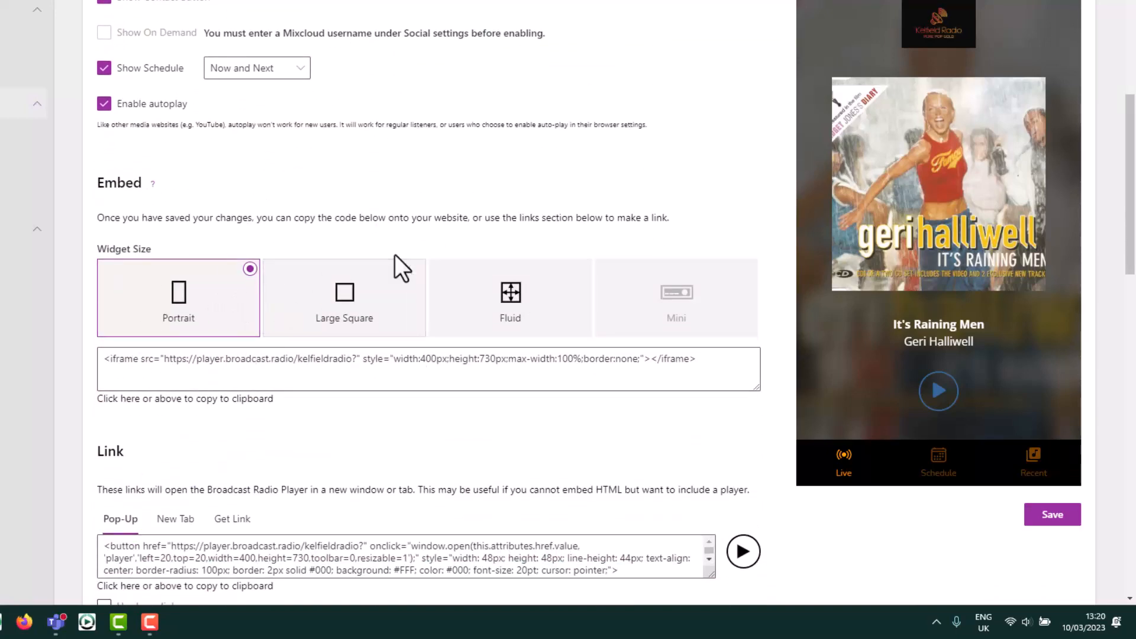
click(342, 304)
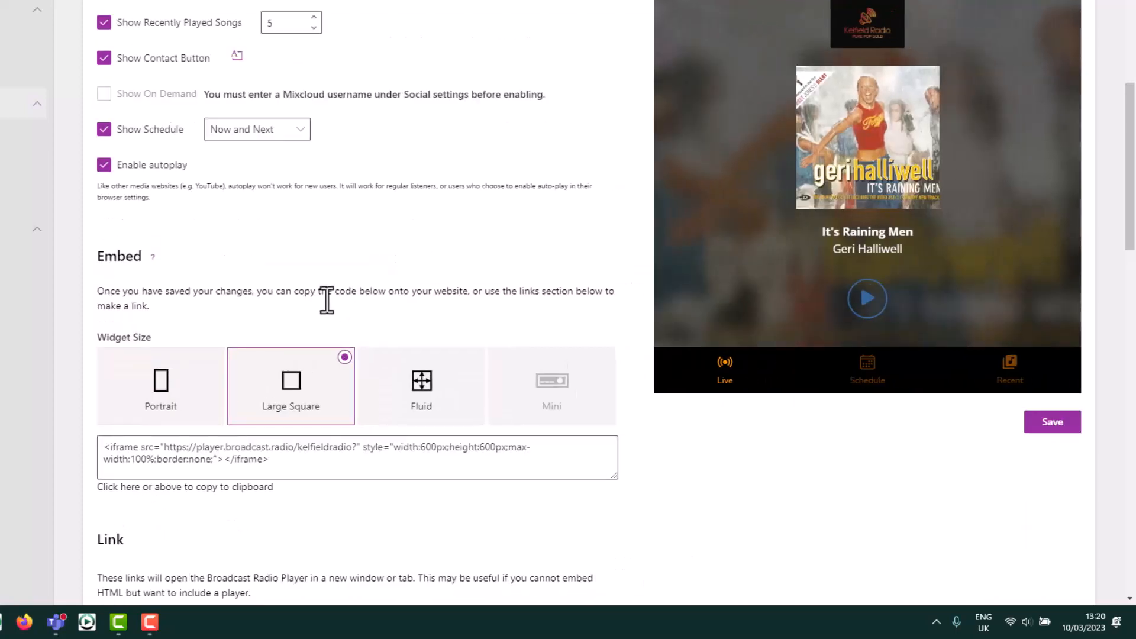
click(150, 380)
scroll(505, 281, up, 5)
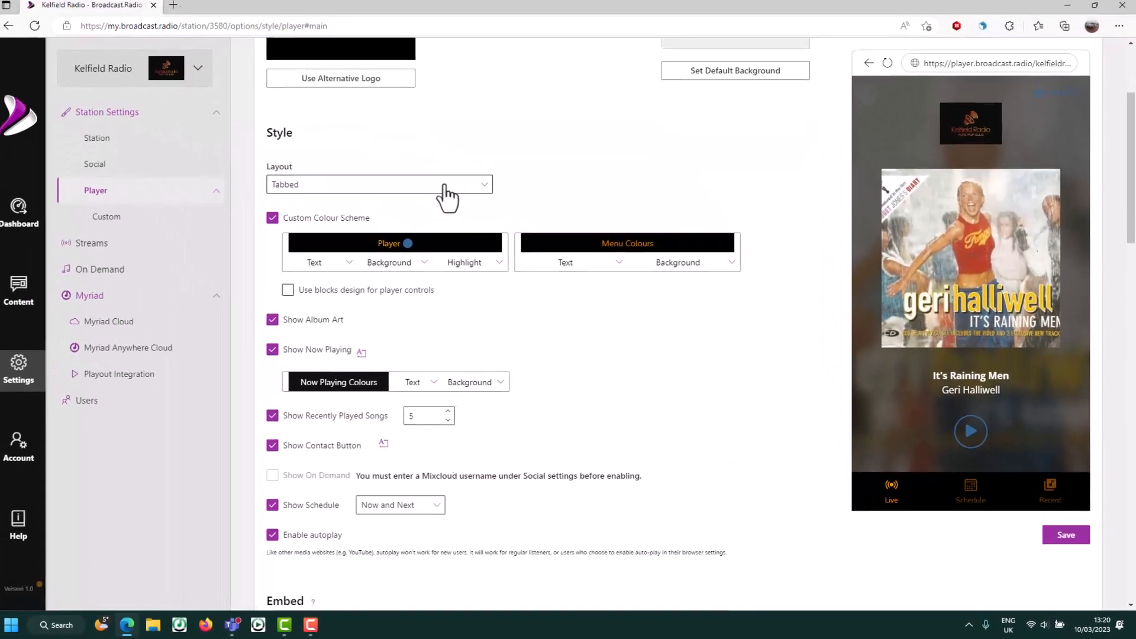
click(448, 185)
click(322, 249)
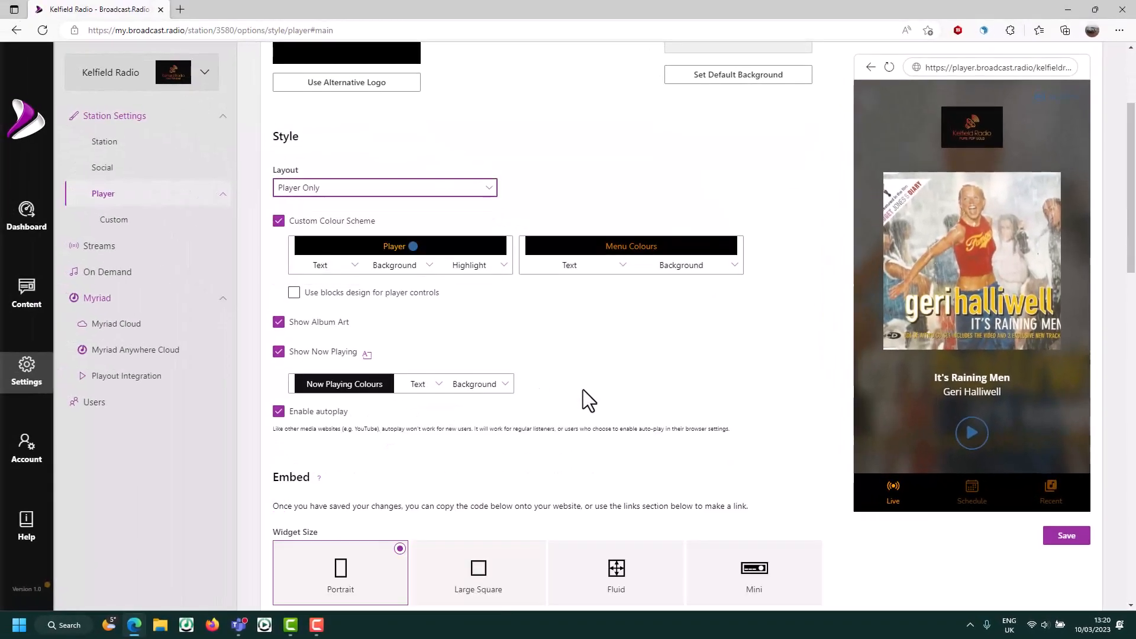
scroll(651, 379, down, 4)
click(750, 321)
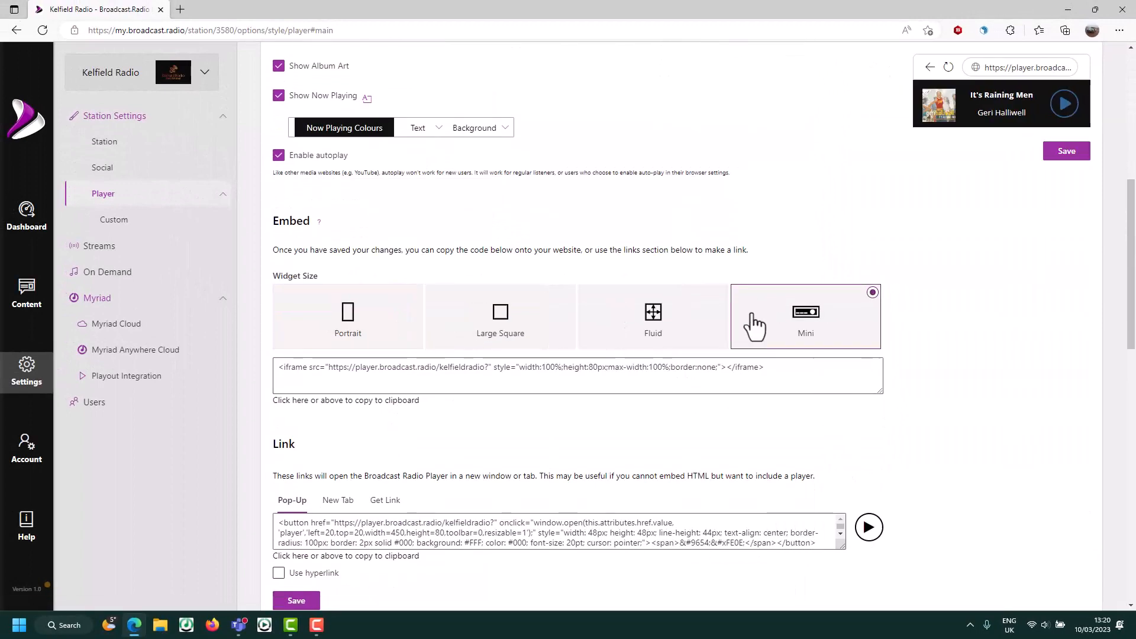
click(675, 334)
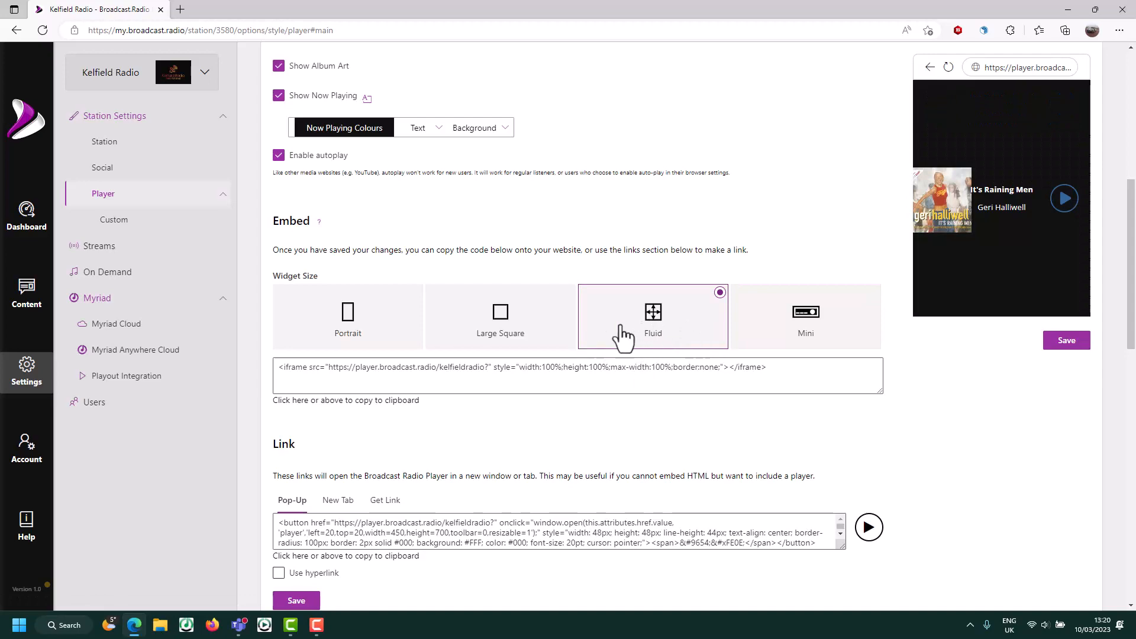
click(347, 337)
click(560, 325)
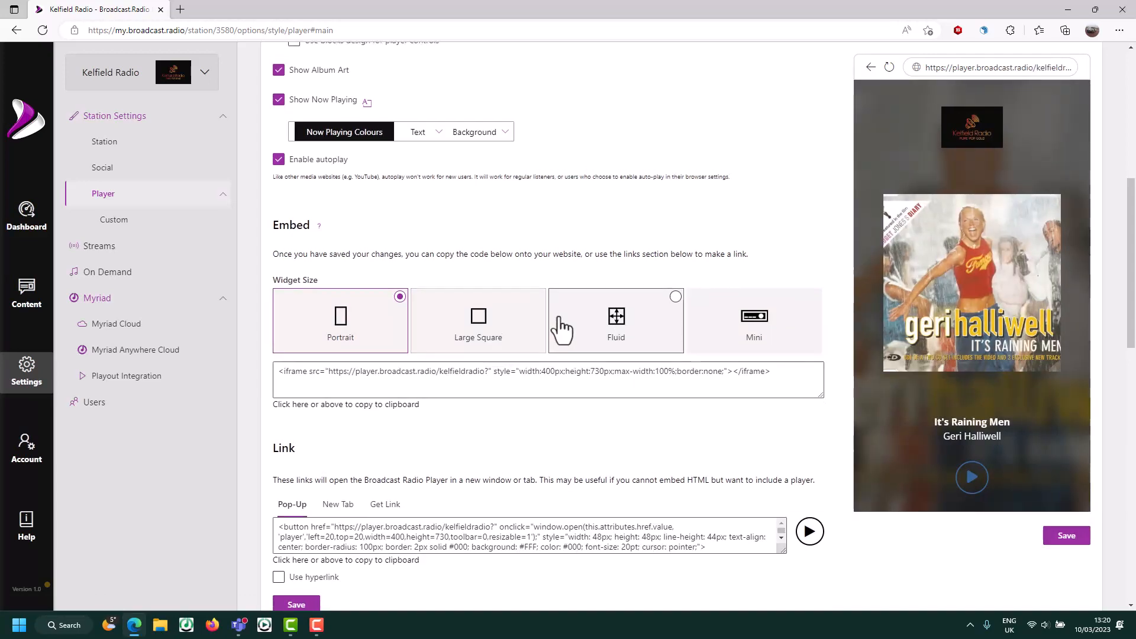
scroll(503, 294, up, 7)
click(382, 357)
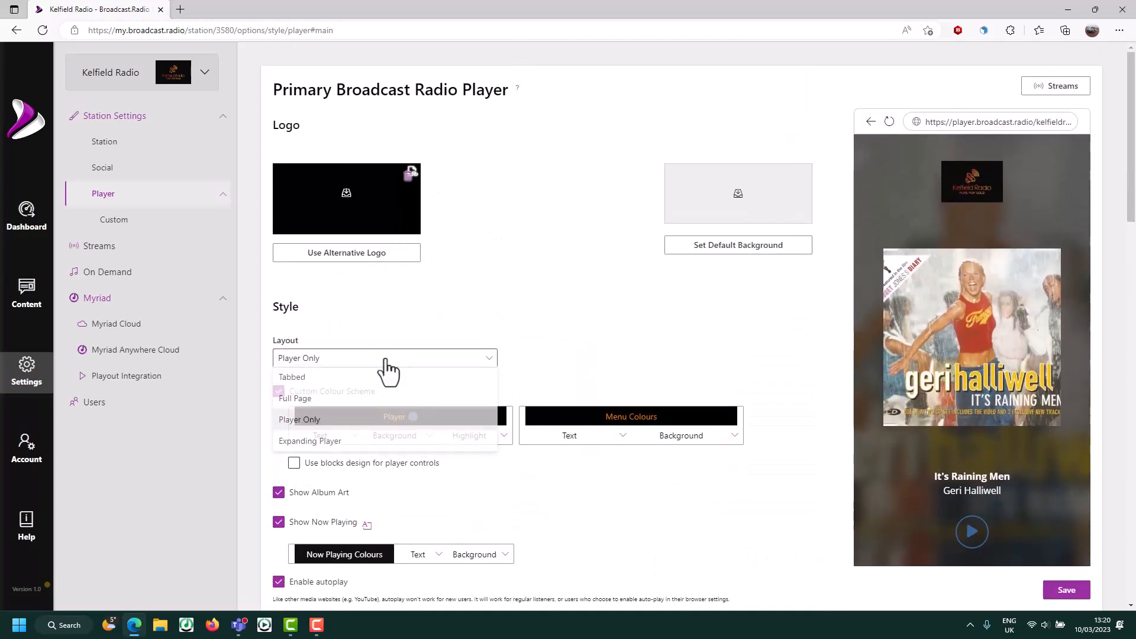
click(290, 382)
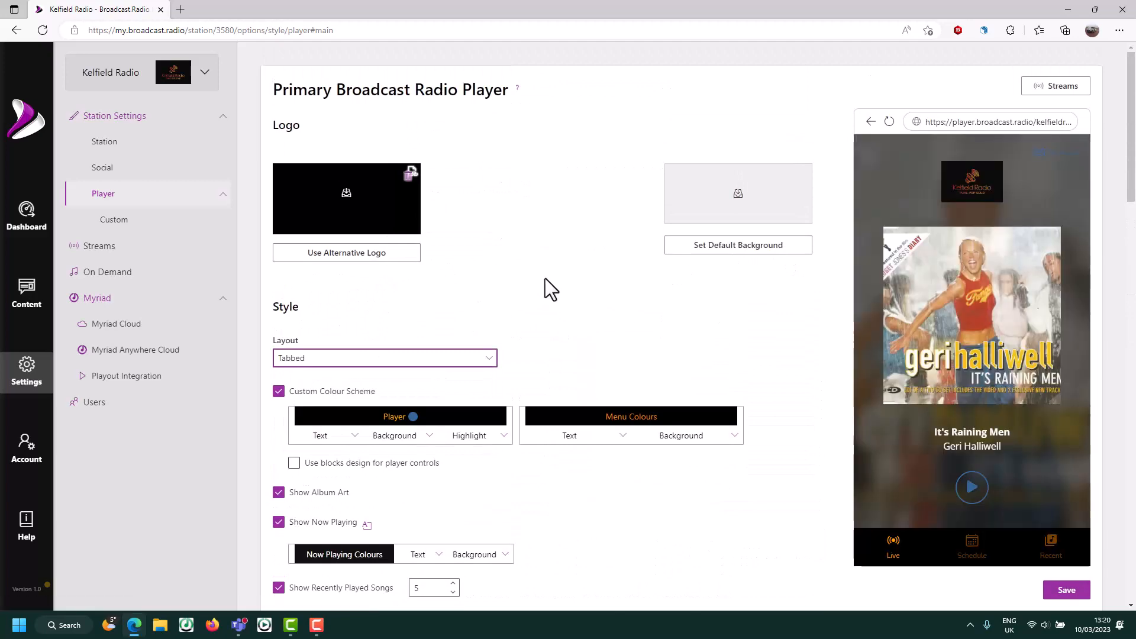
scroll(545, 278, down, 10)
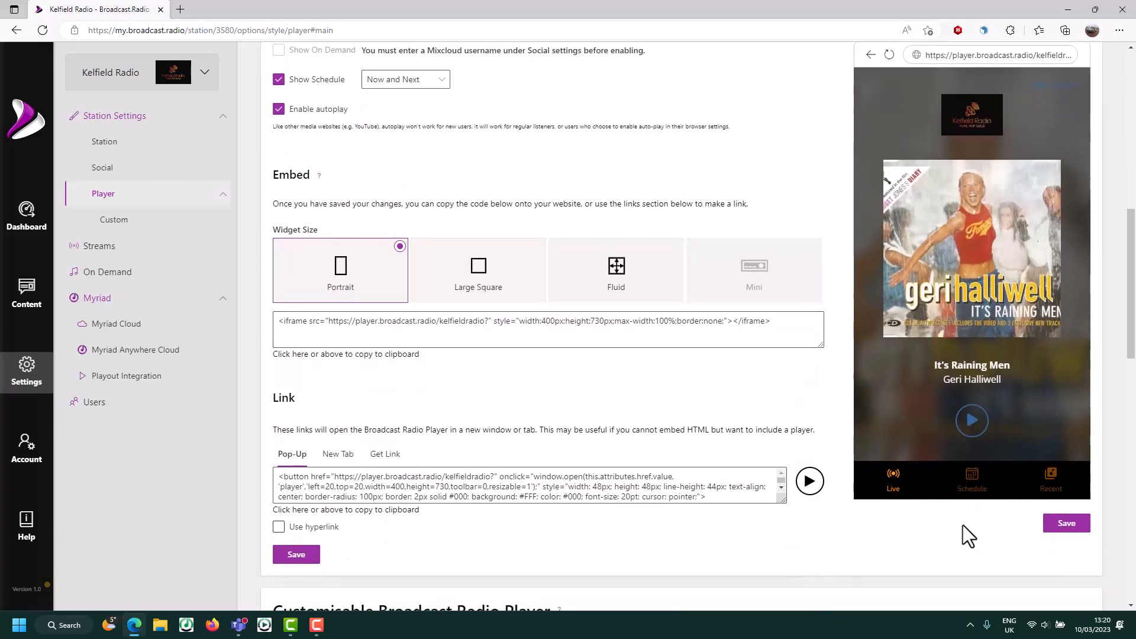
click(1048, 525)
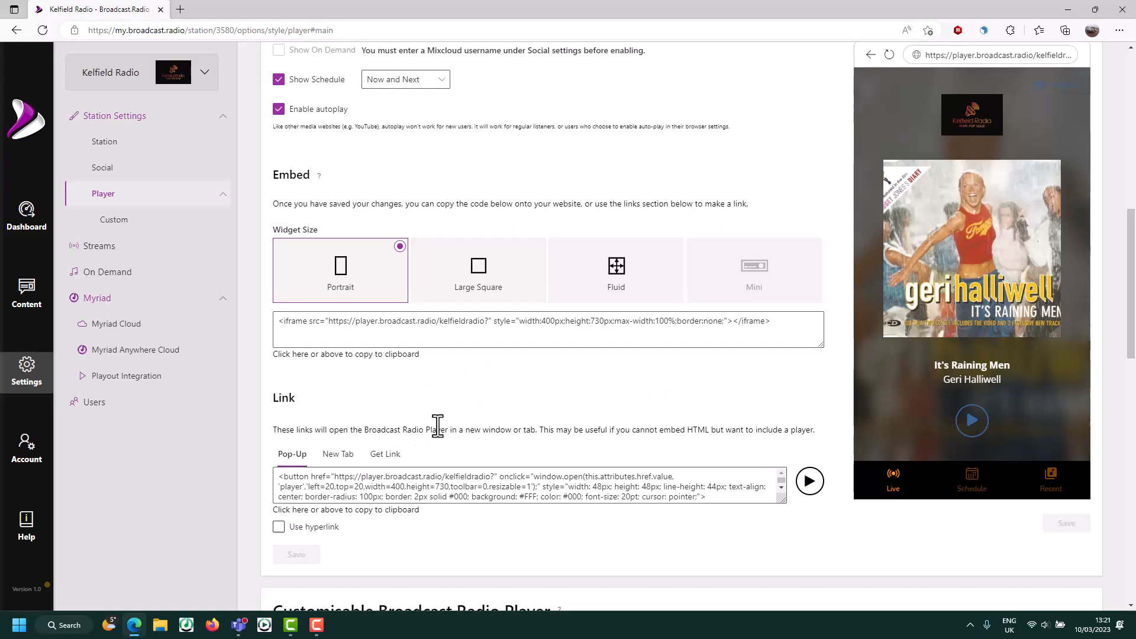
click(792, 322)
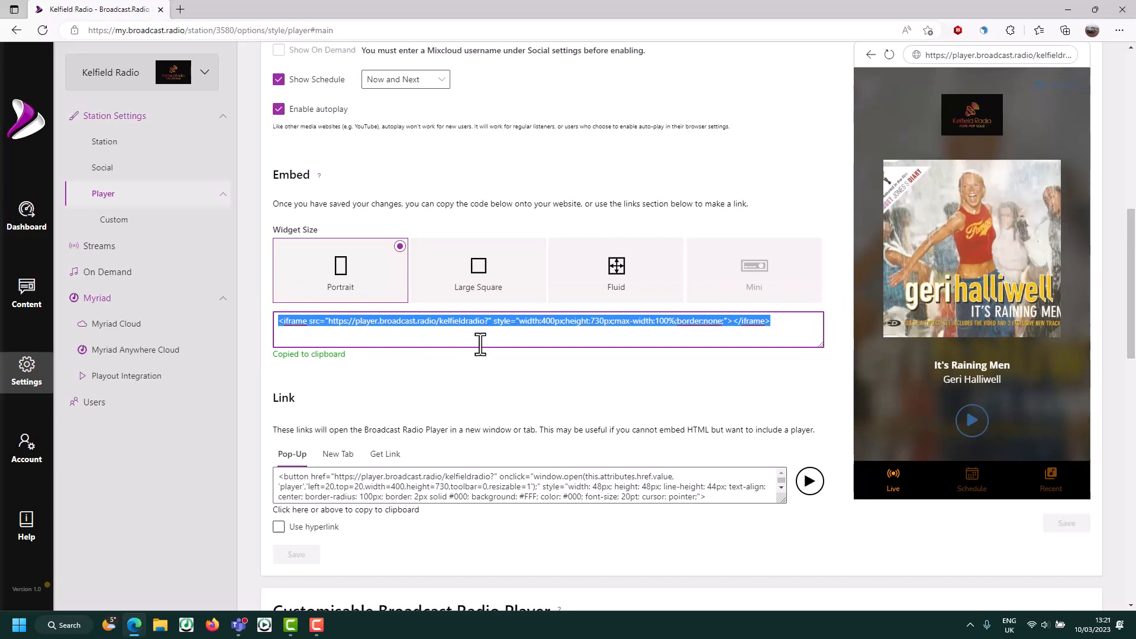
scroll(483, 356, down, 1)
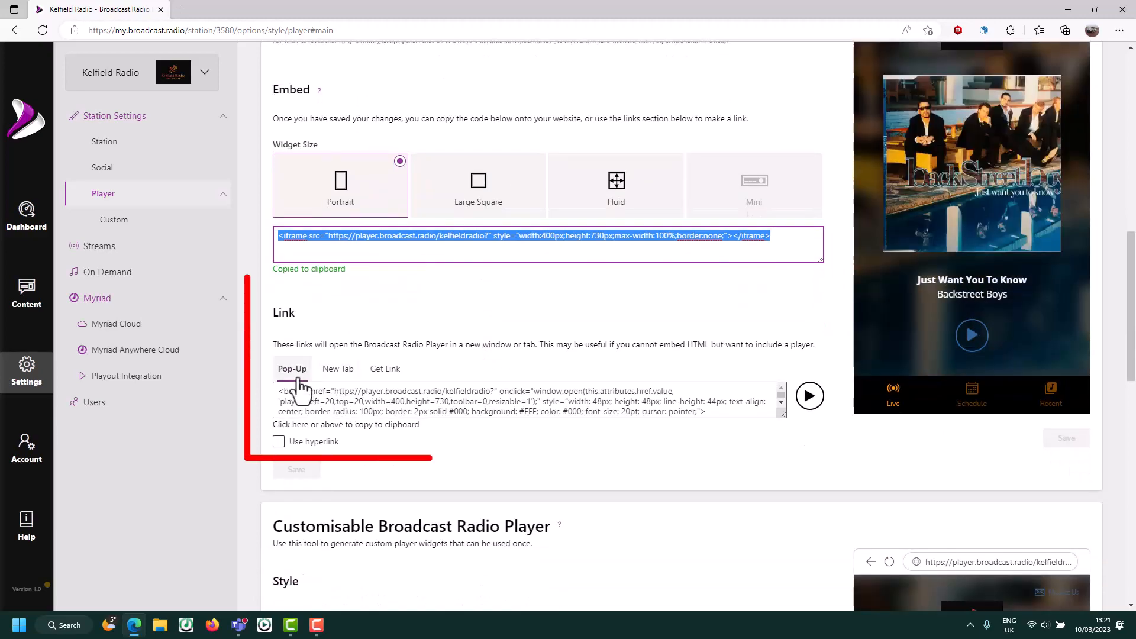
click(341, 370)
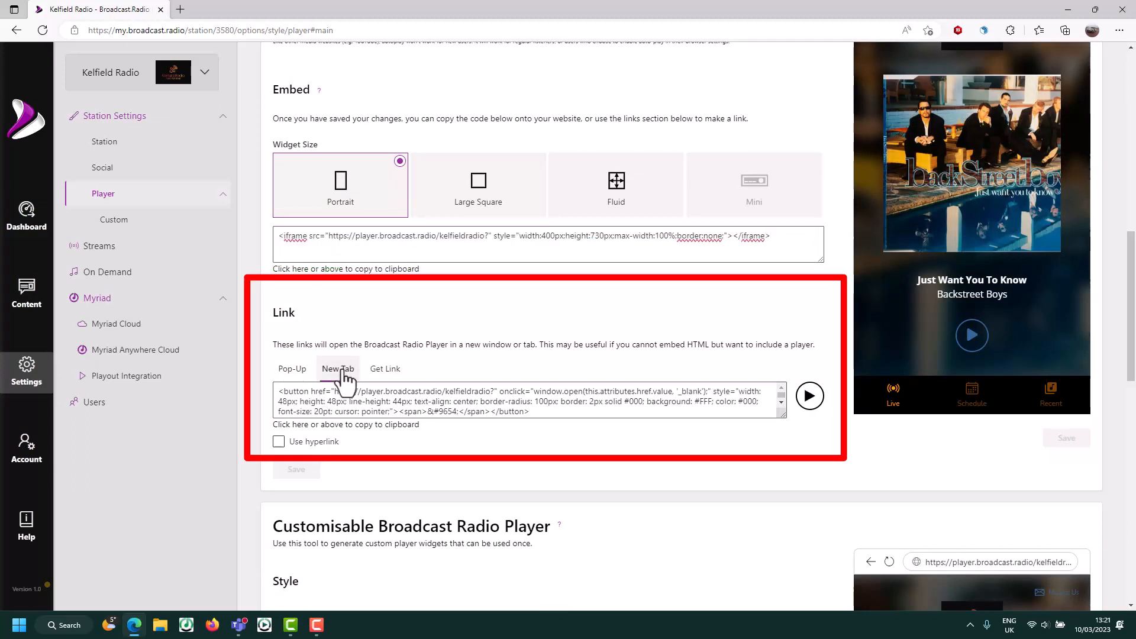
click(389, 370)
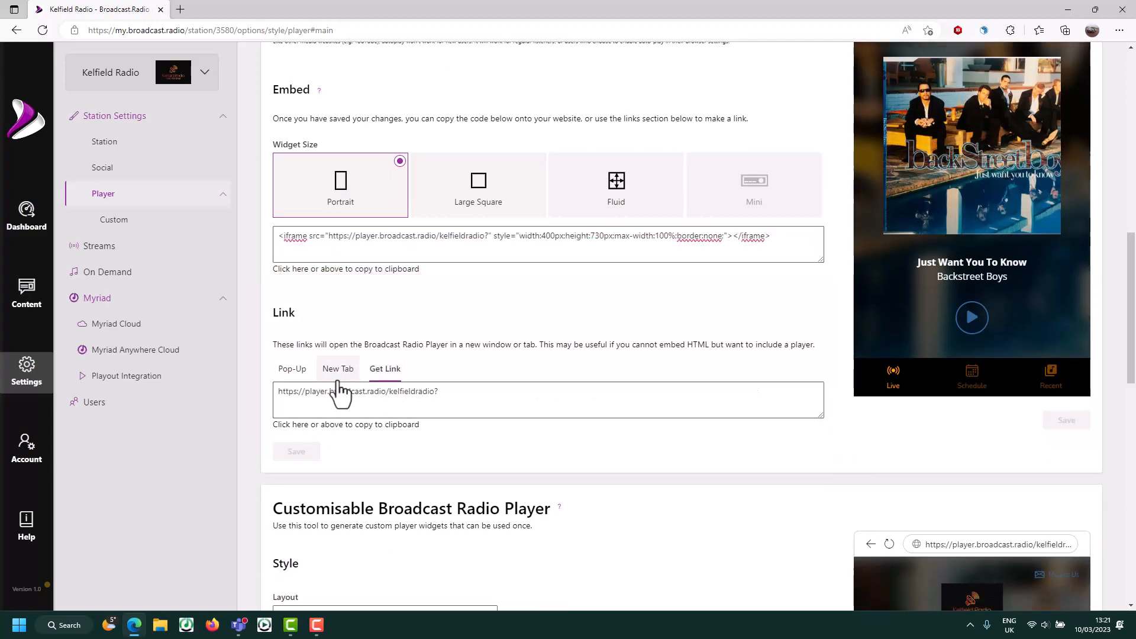
click(293, 370)
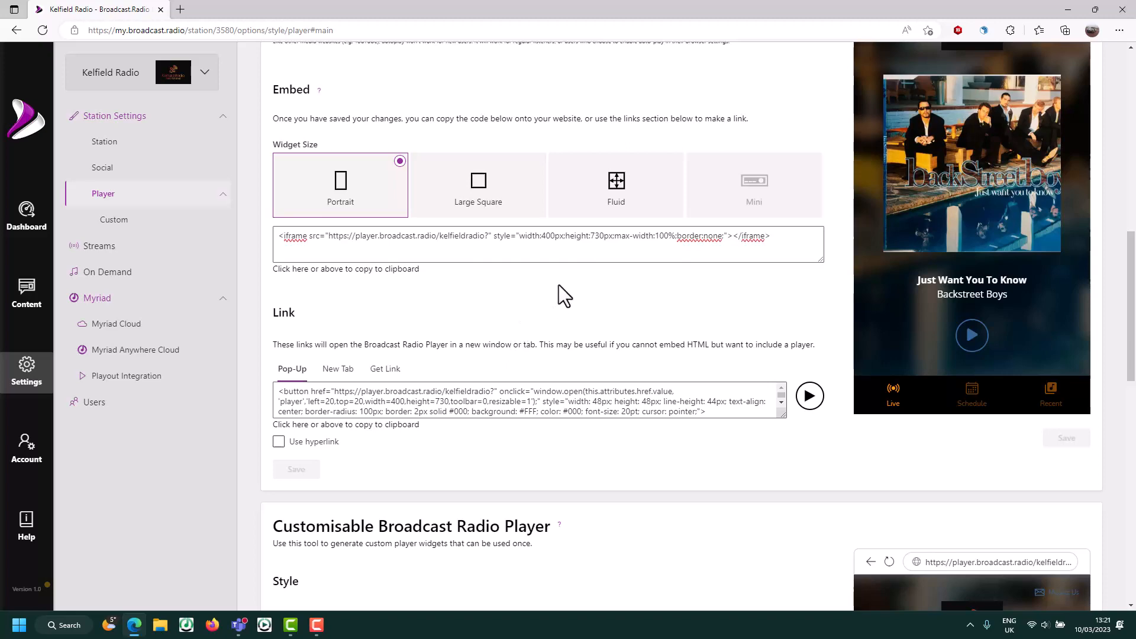
scroll(559, 285, up, 10)
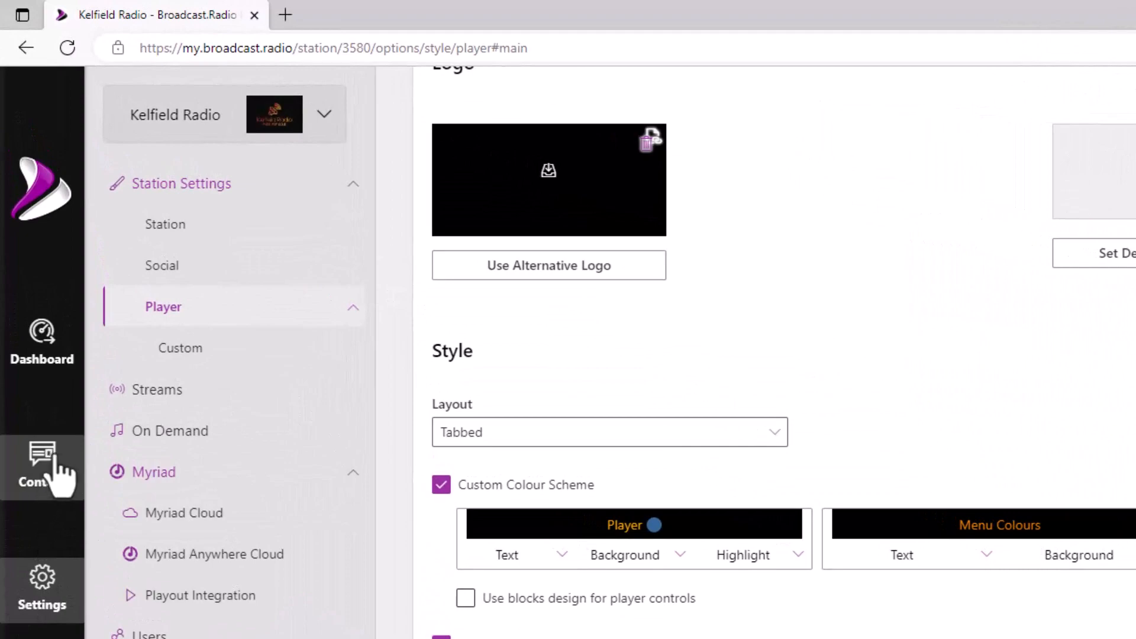
- Start a new presenter under Content > Presenters using the r2d2.jpg picture
click(52, 474)
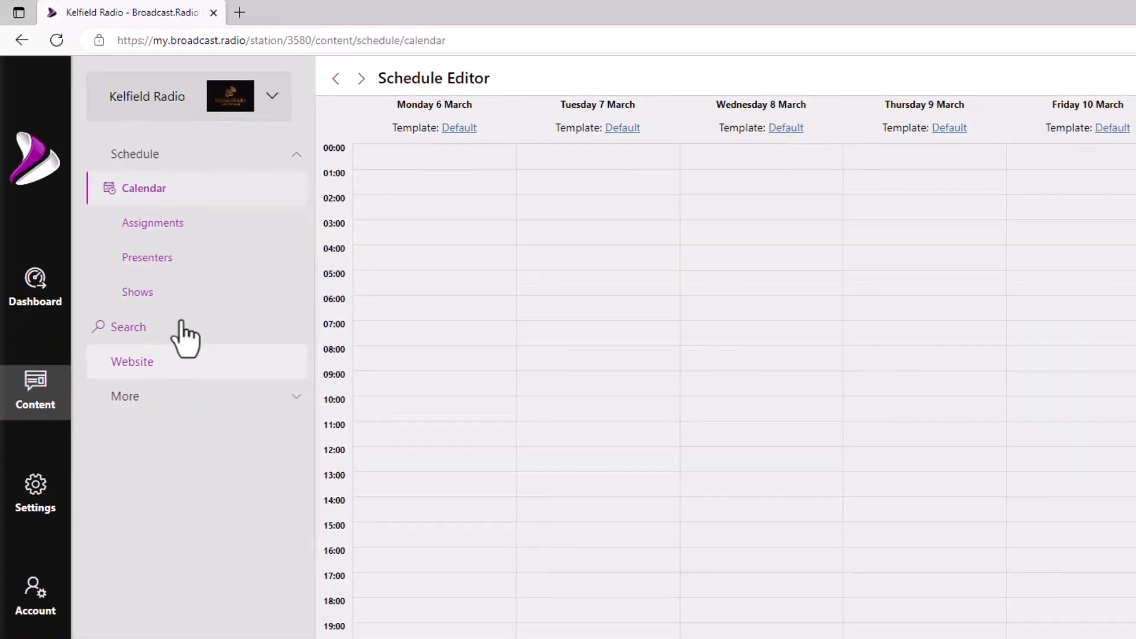
click(176, 266)
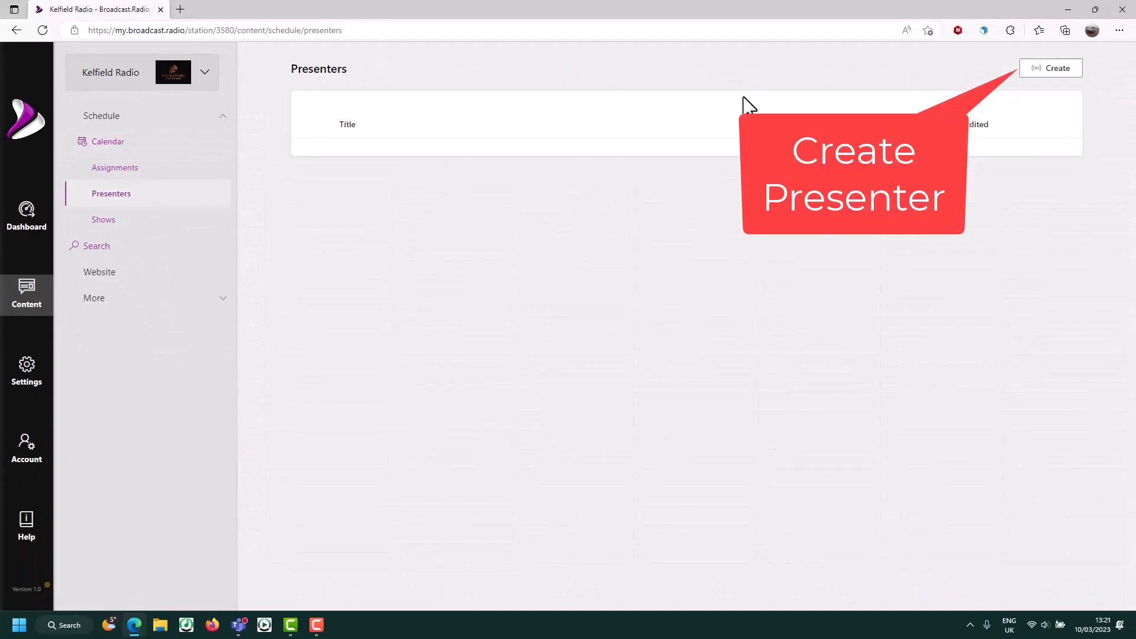
click(1056, 70)
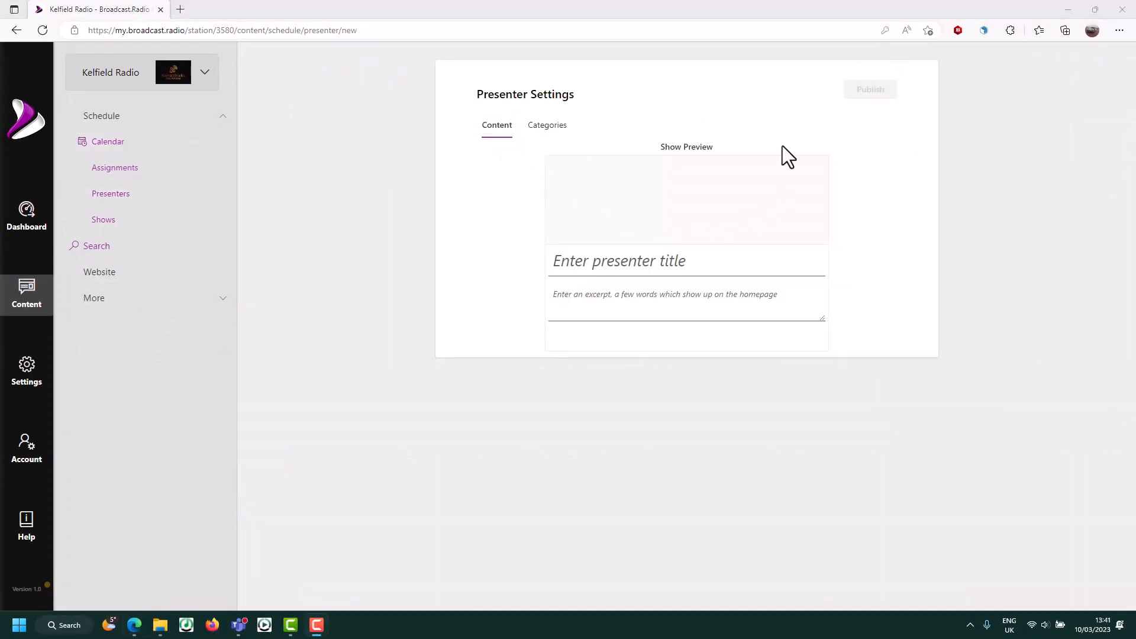
click(632, 218)
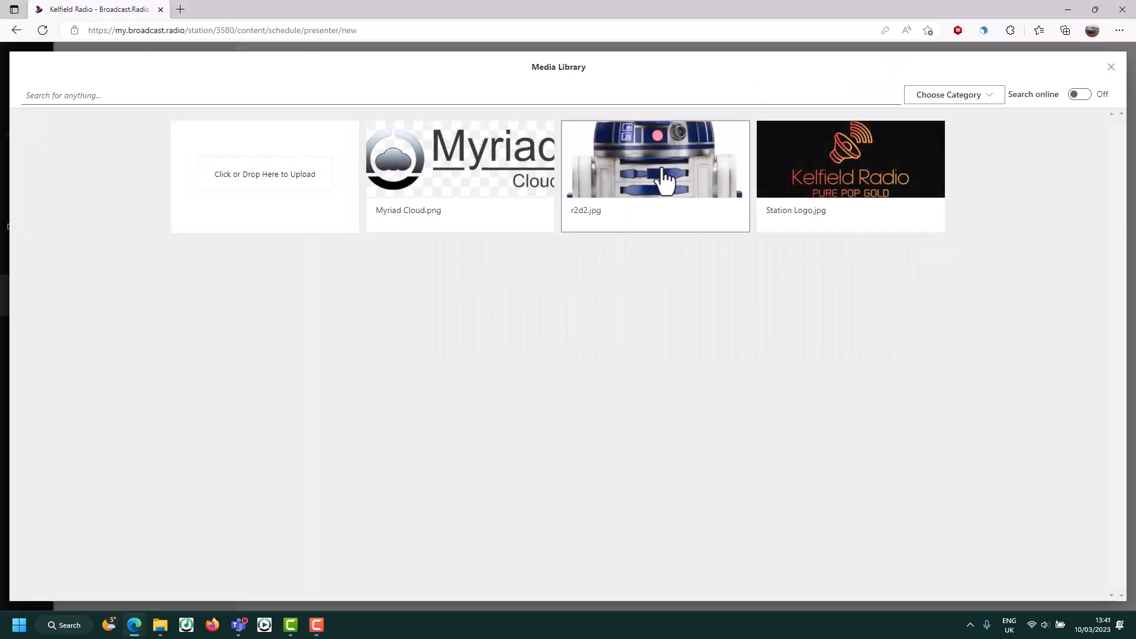
click(664, 180)
- Title the presenter 'R2D2', give it the excerpt 'Is a robot', and publish
click(700, 250)
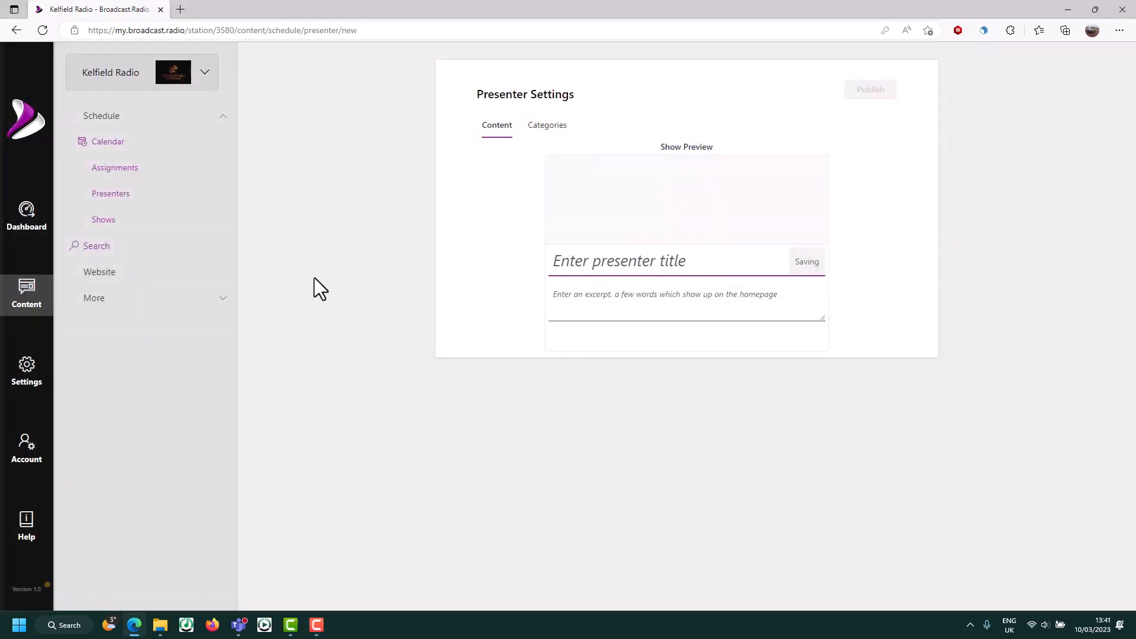
text(R2D2)
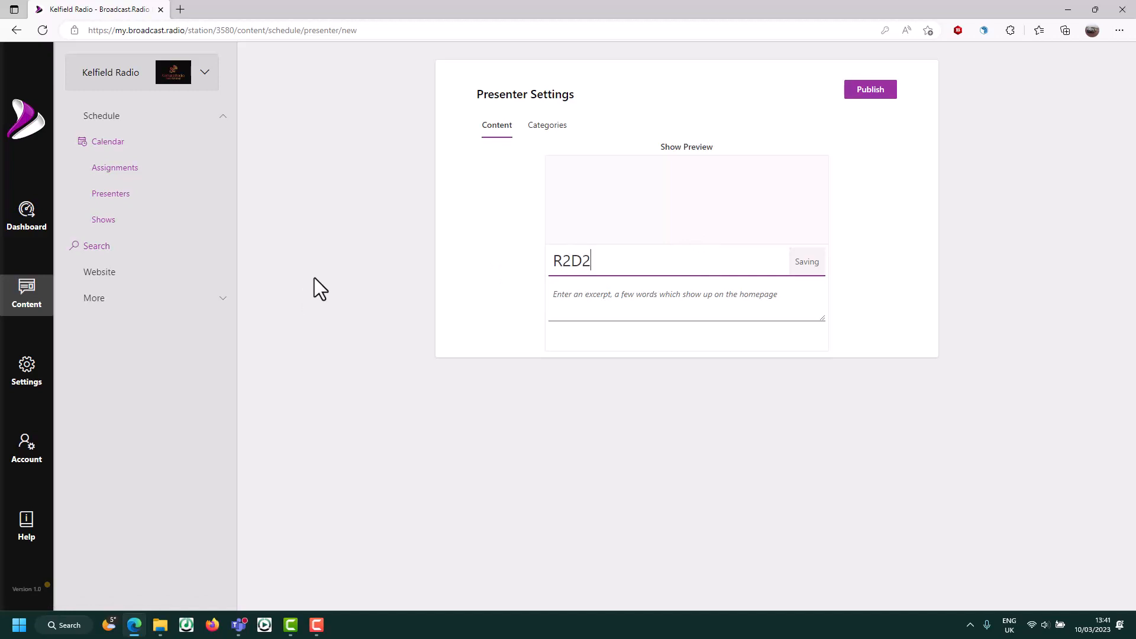
click(633, 303)
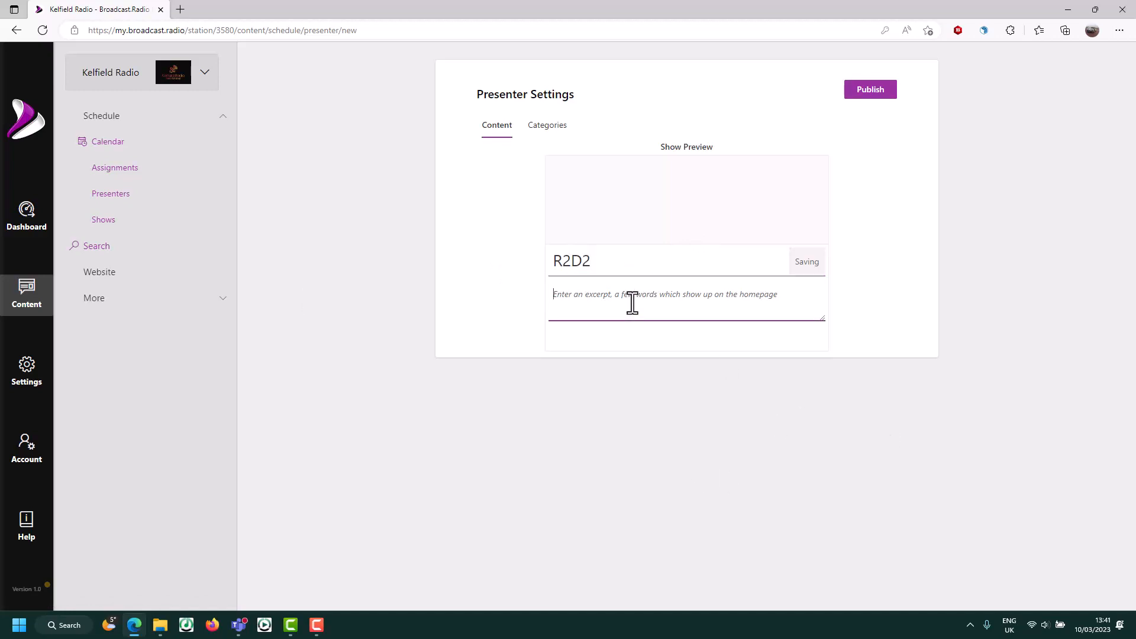
text(Is a robot)
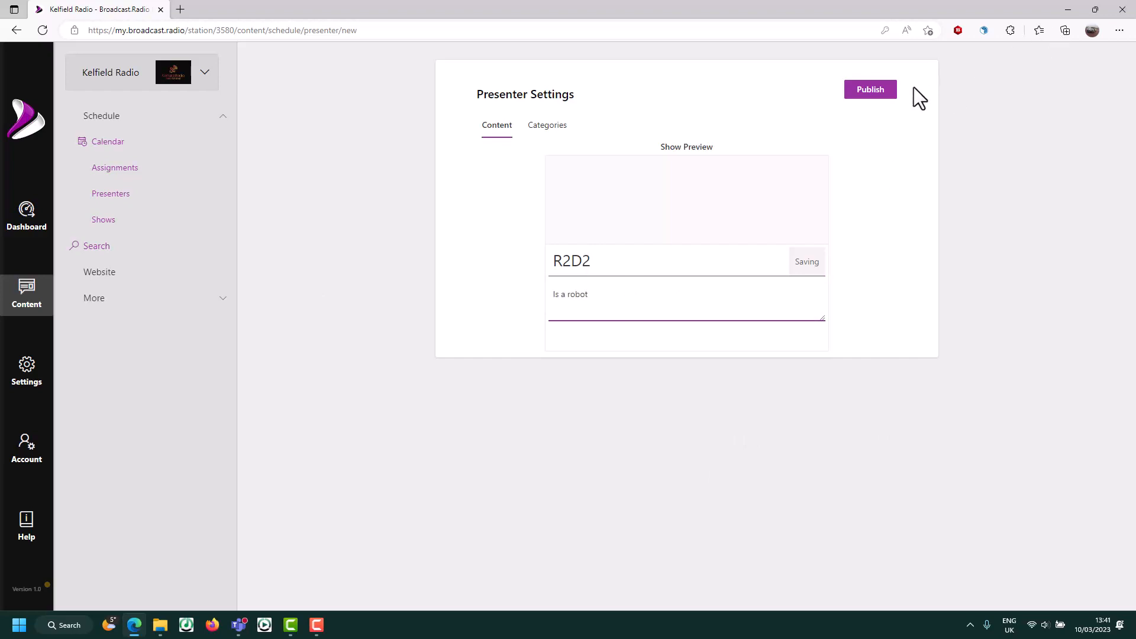
click(863, 90)
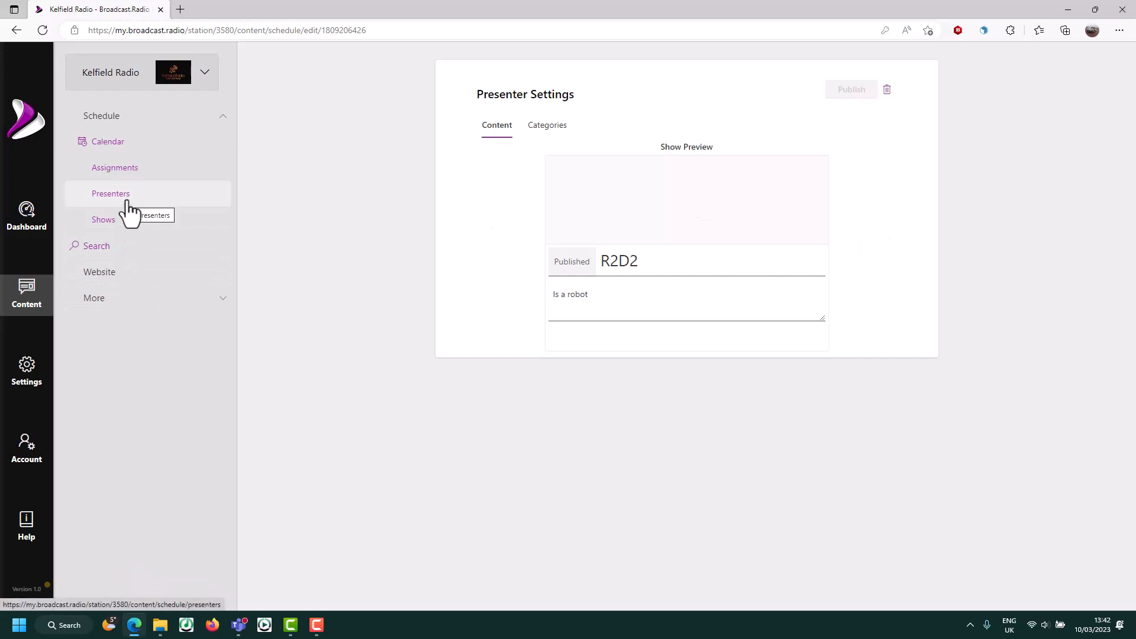
- Create a new show titled 'The R2D2 Show' with the excerpt 'Playing music'
click(112, 222)
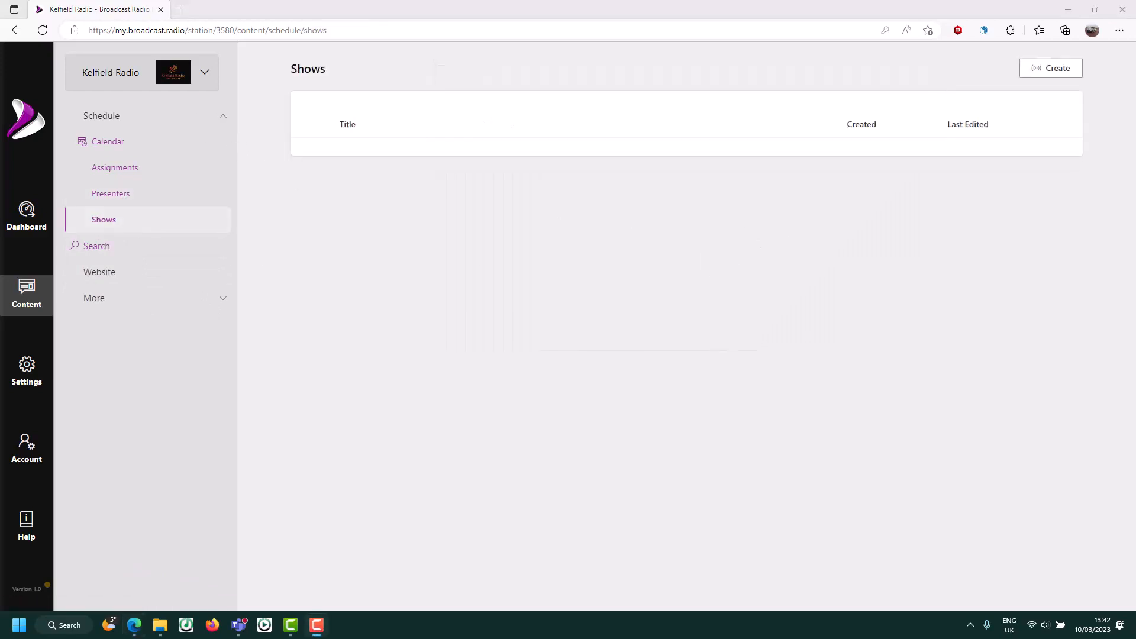
click(1052, 72)
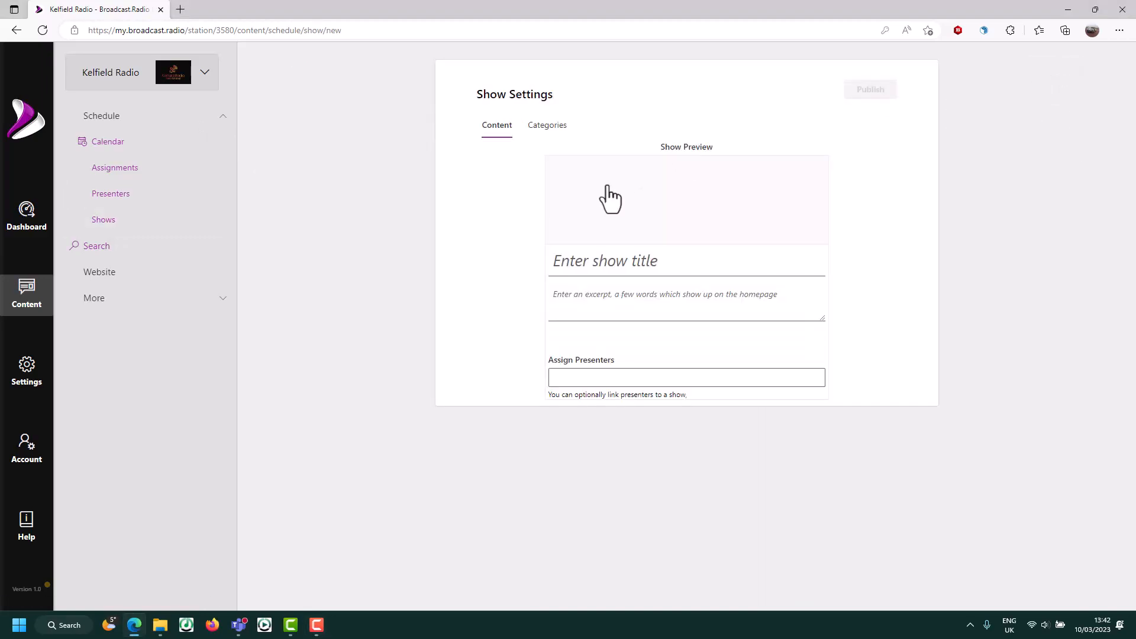
click(683, 261)
text(The R2)
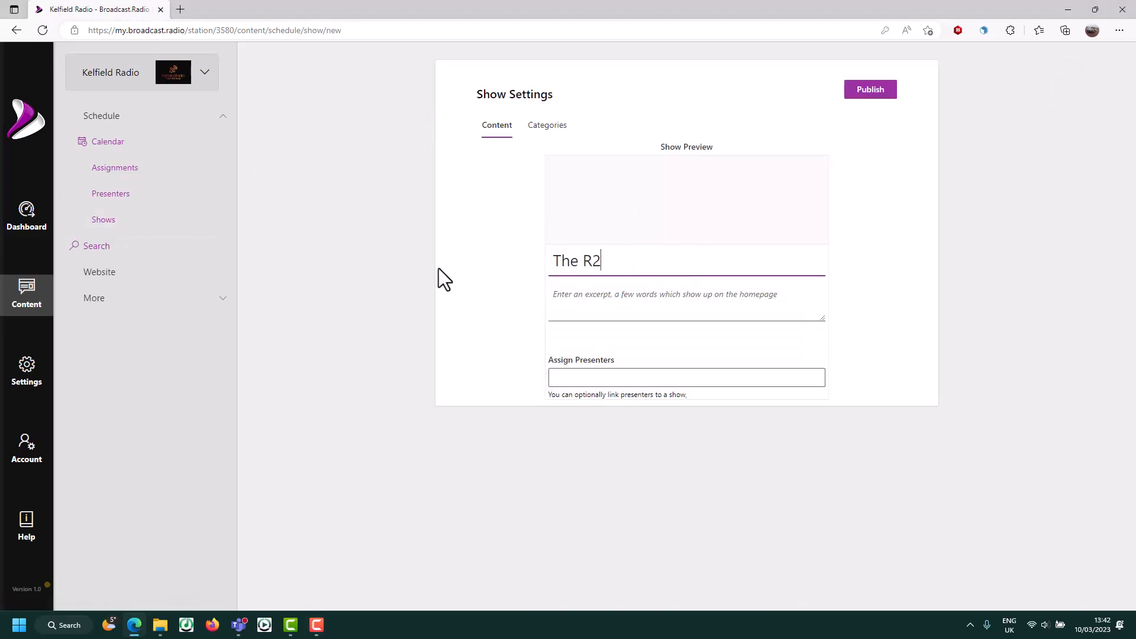
text(D2 Show)
click(634, 306)
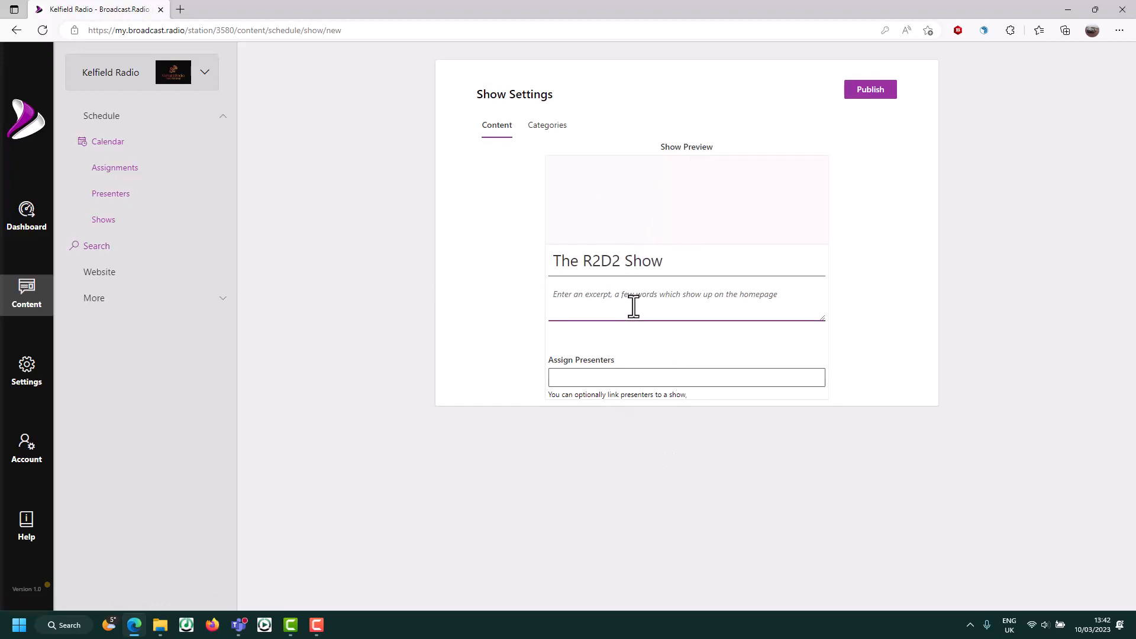
text(Playing music)
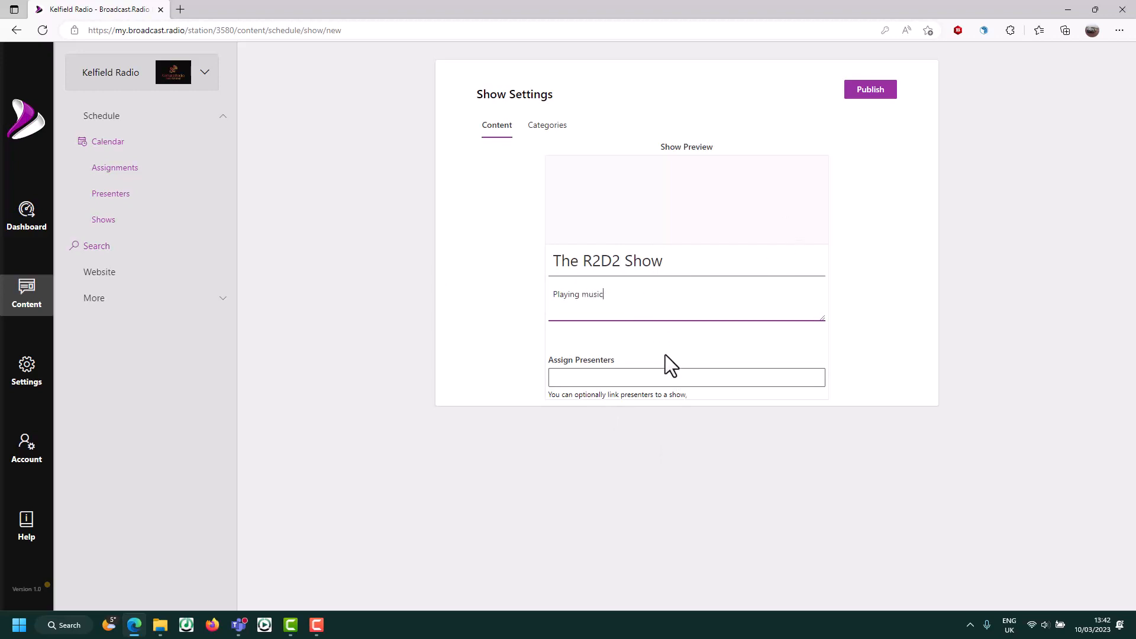
- Assign presenter R2D2, set the r2d2.jpg image, and publish the show
click(616, 379)
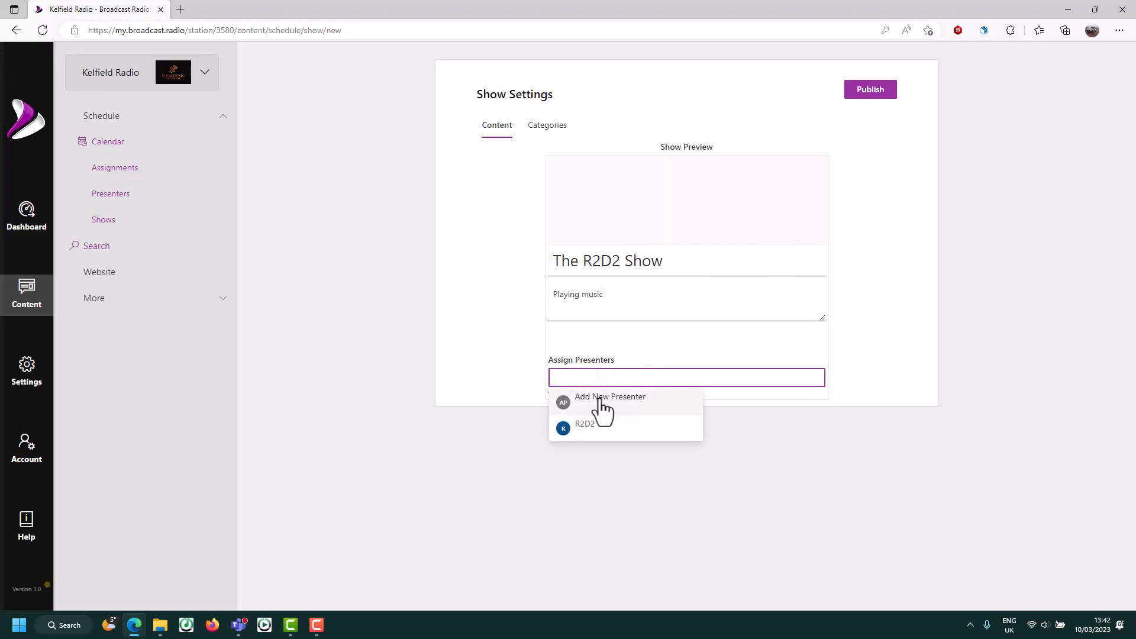
click(579, 429)
click(674, 208)
click(647, 163)
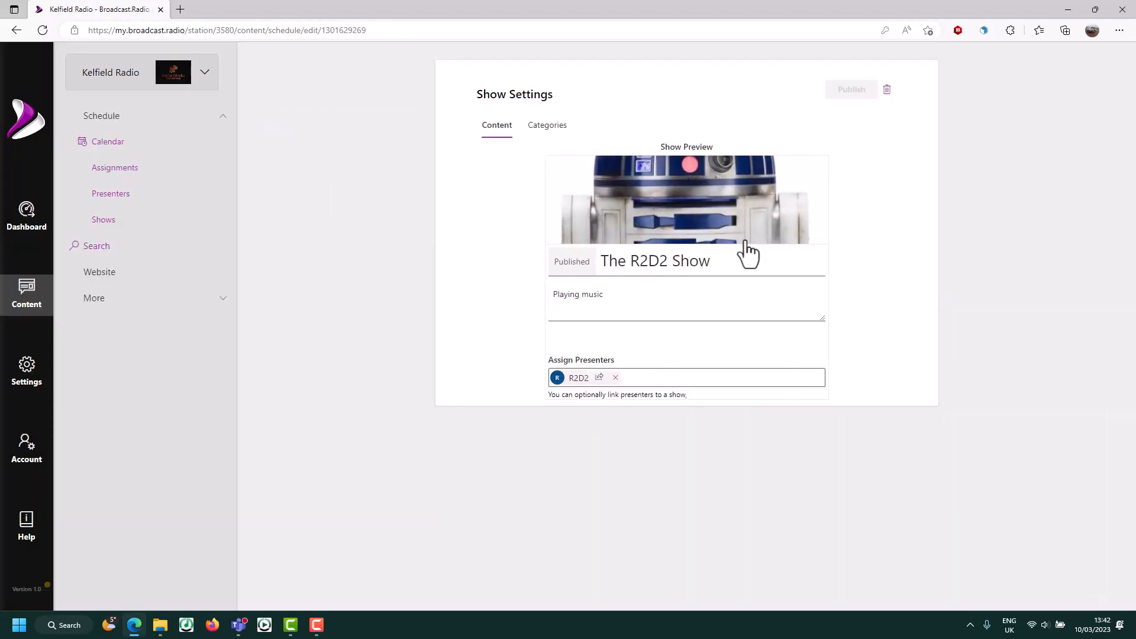
click(632, 299)
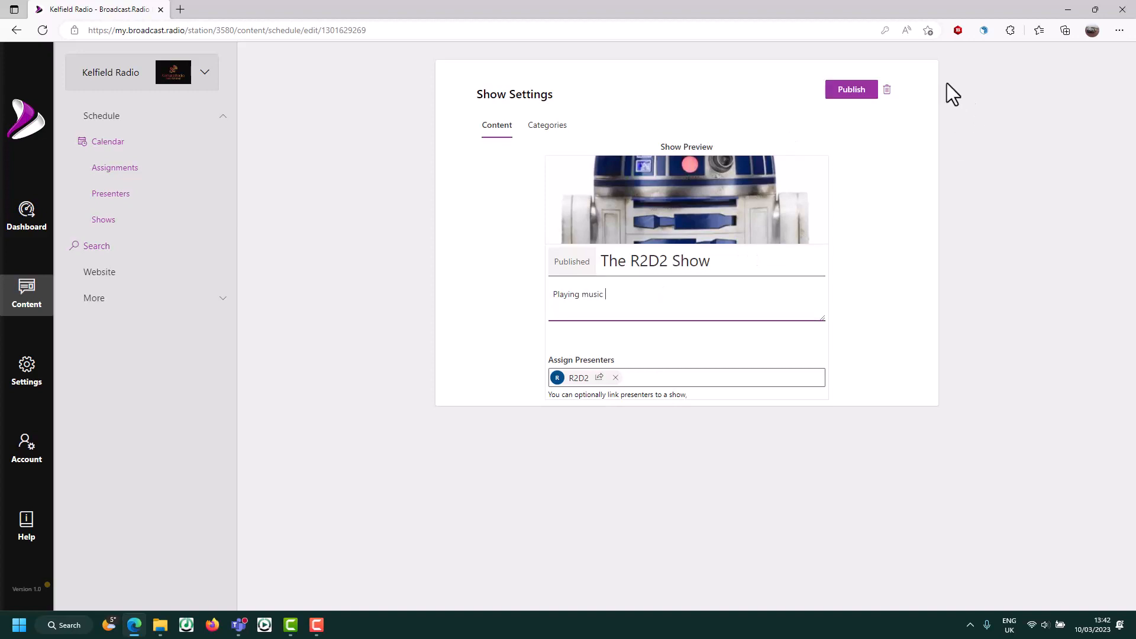
click(835, 110)
click(847, 93)
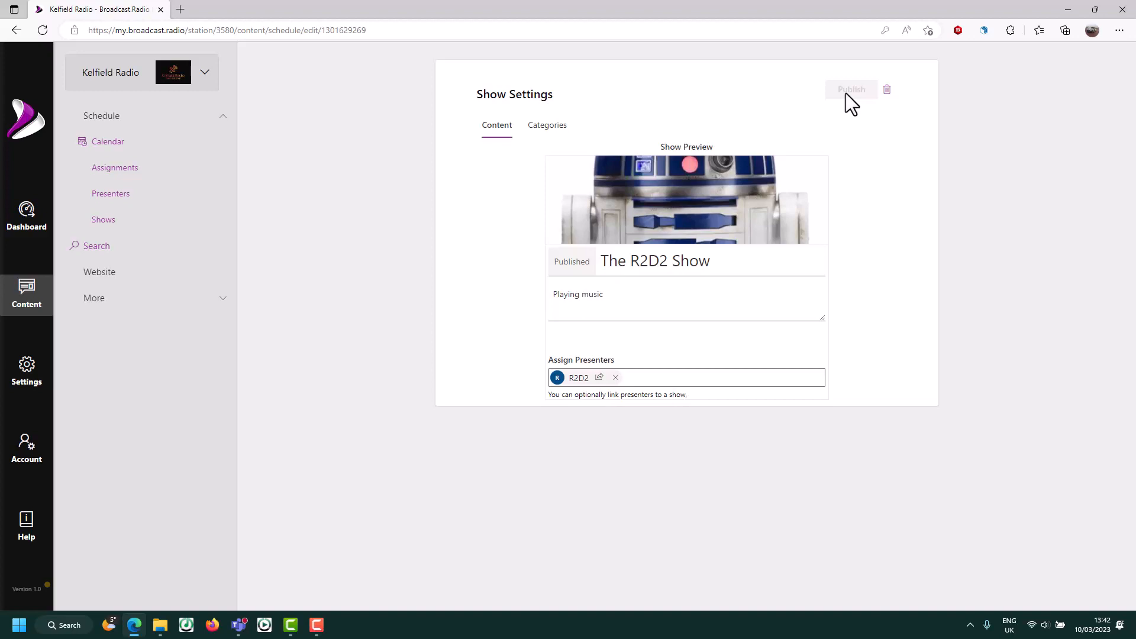
- Start a new show using the Station Logo.jpg image and the title 'Radio Kelfield'
click(110, 224)
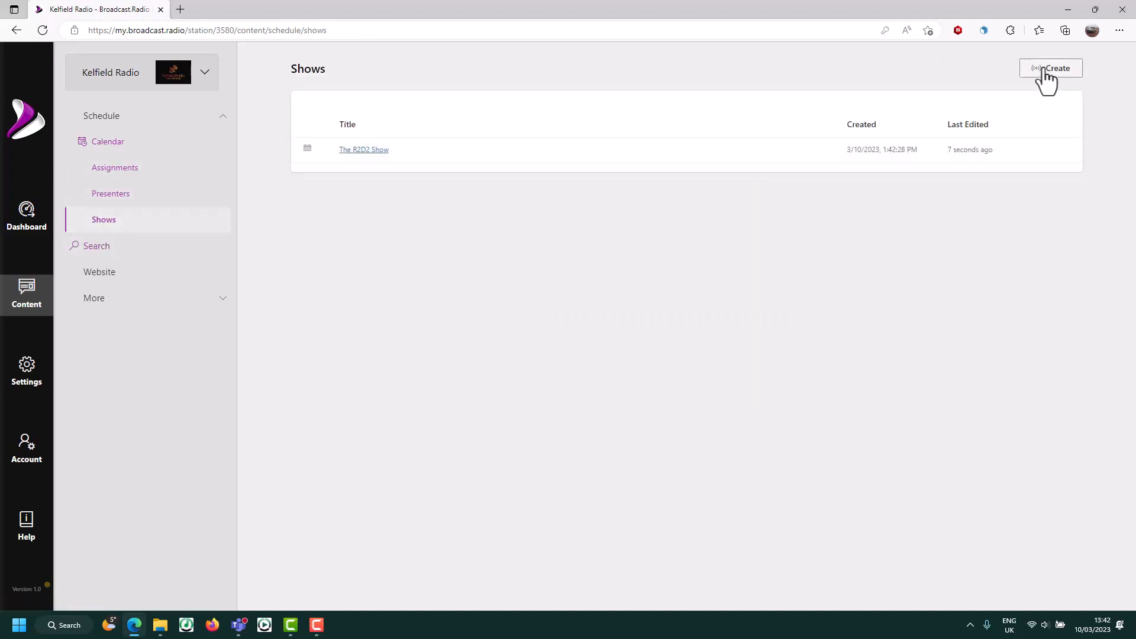
click(1045, 71)
click(704, 204)
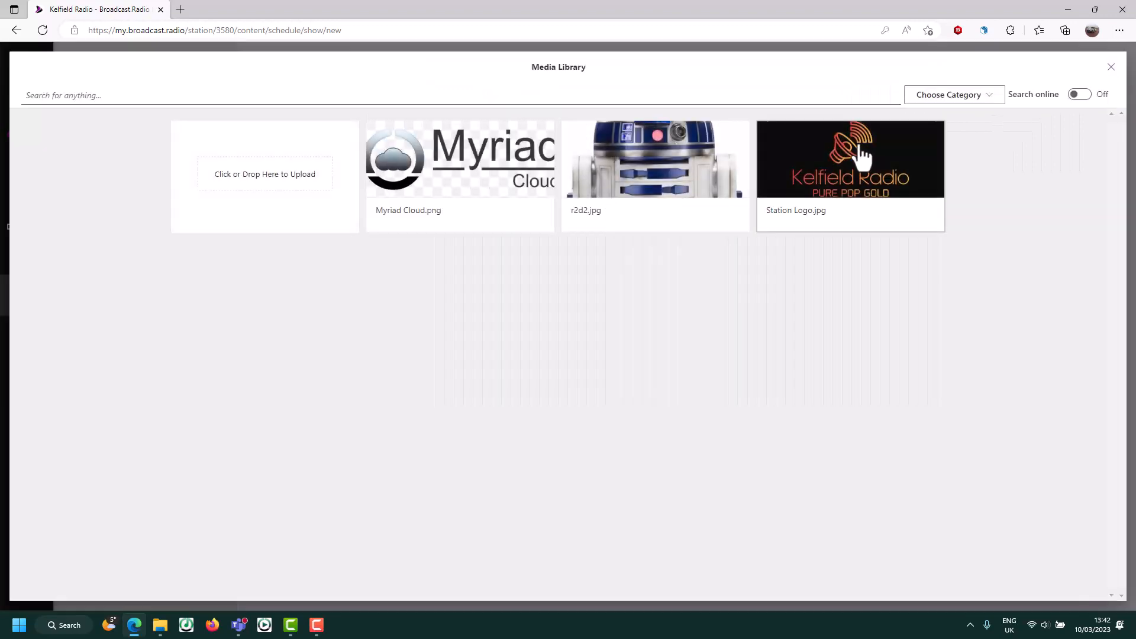
click(856, 152)
click(681, 268)
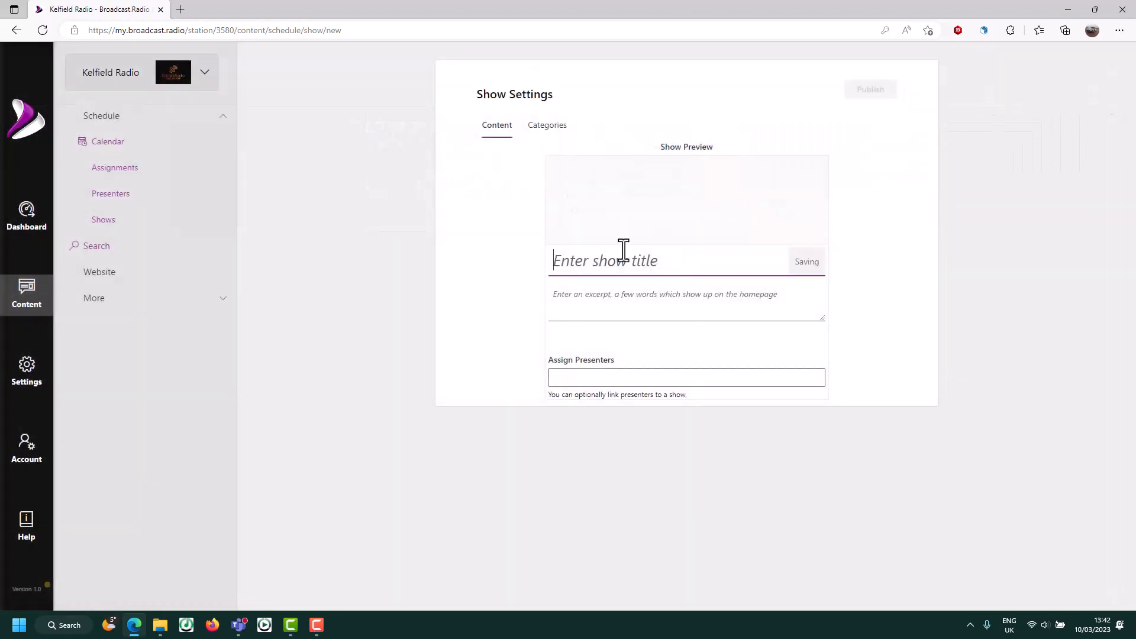
text(Radio)
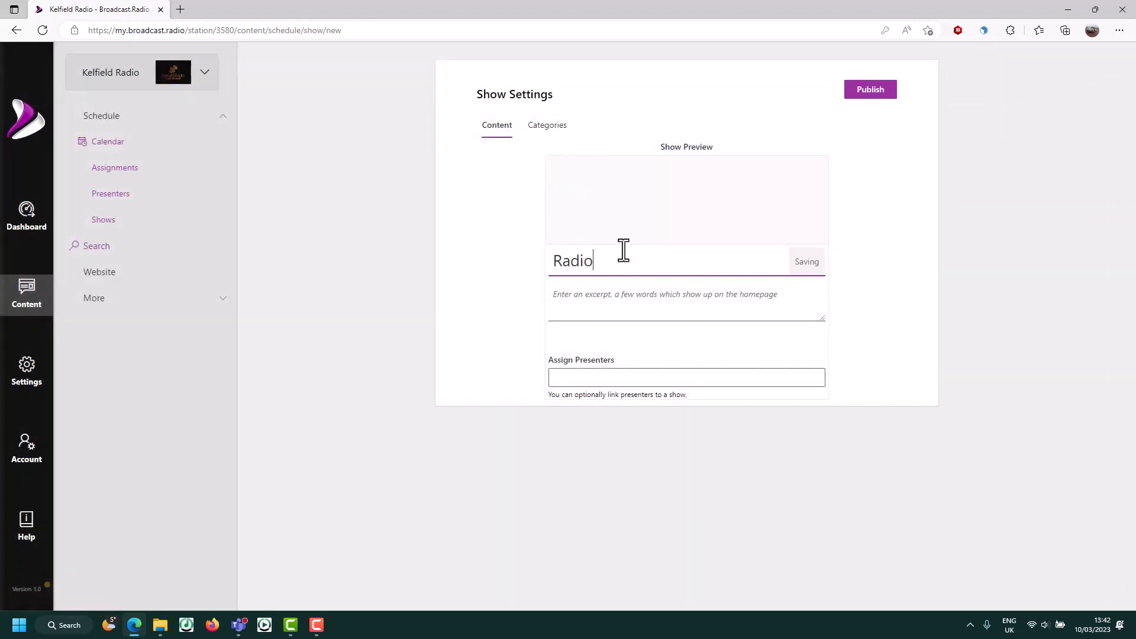
text( Kelfield)
- Give it the excerpt 'Non stop music' and publish the show
click(578, 293)
text(o)
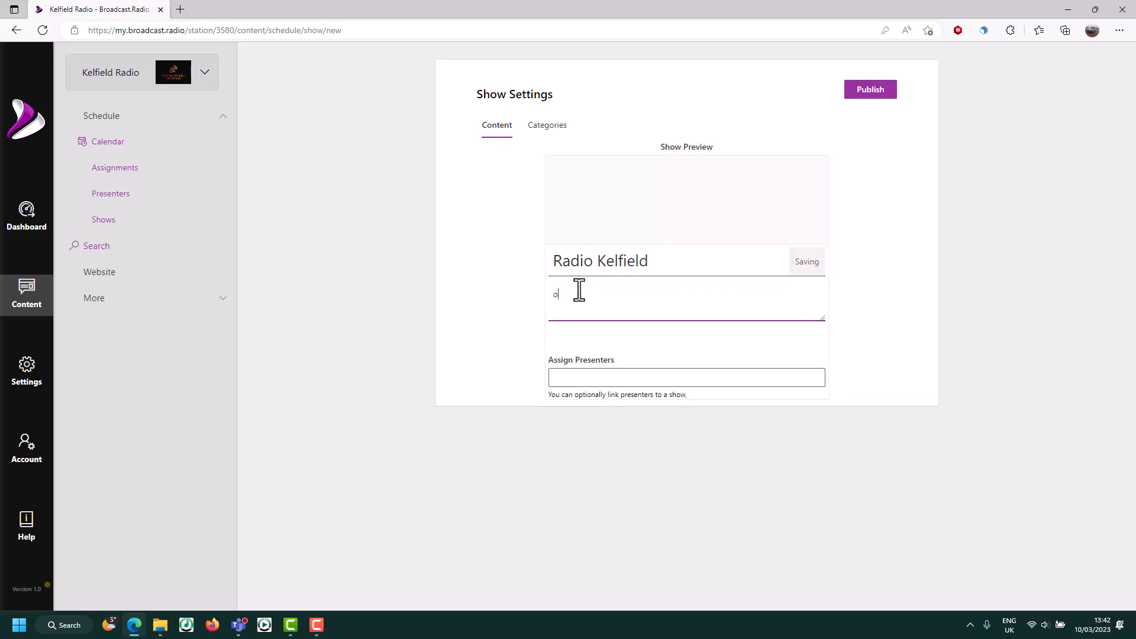
text(n)
key(BackSpace)
key(BackSpace)
text(No)
text(c)
click(869, 92)
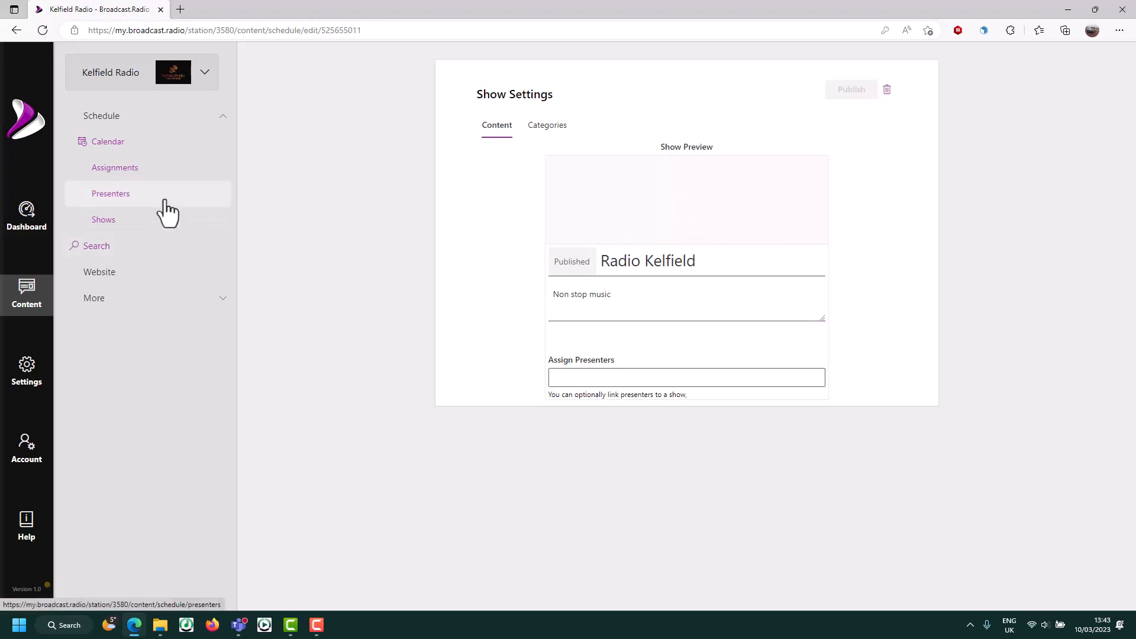
- Open the Default schedule assignment's weekly calendar for editing from Assignments
click(122, 173)
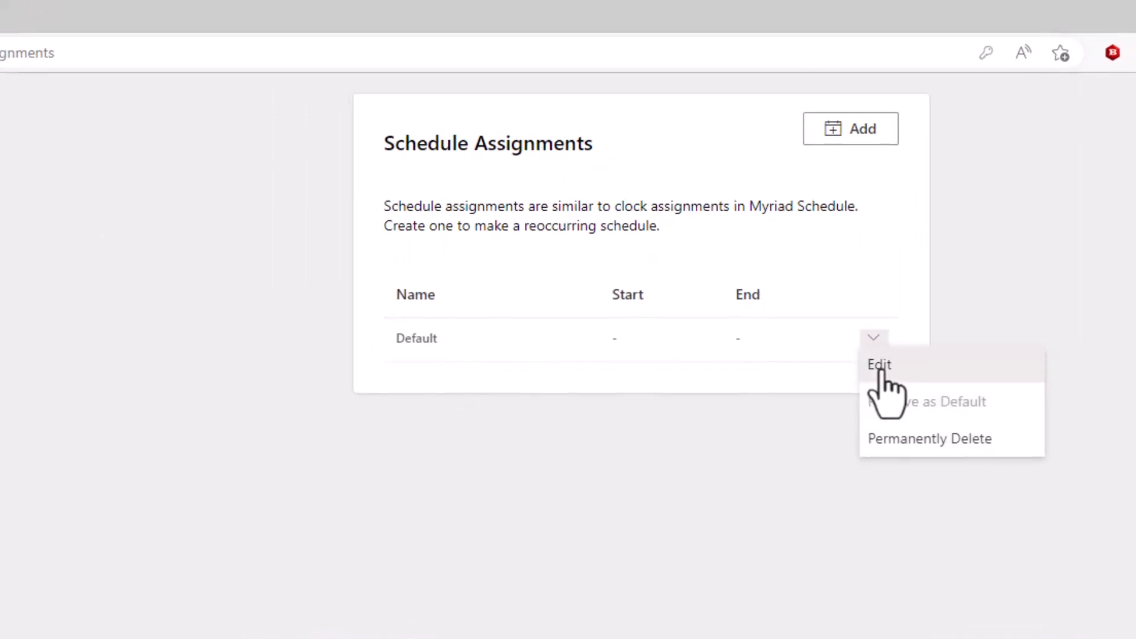
click(881, 374)
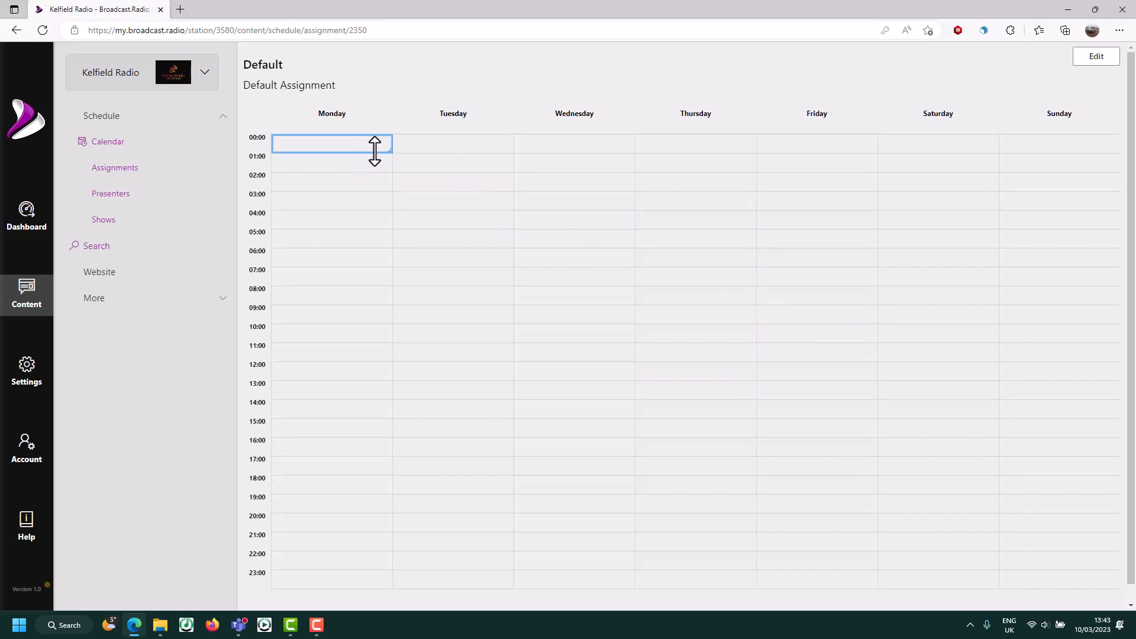
- Schedule Radio Kelfield 00:00–09:59, repeating Monday through Sunday
drag(375, 151, 340, 315)
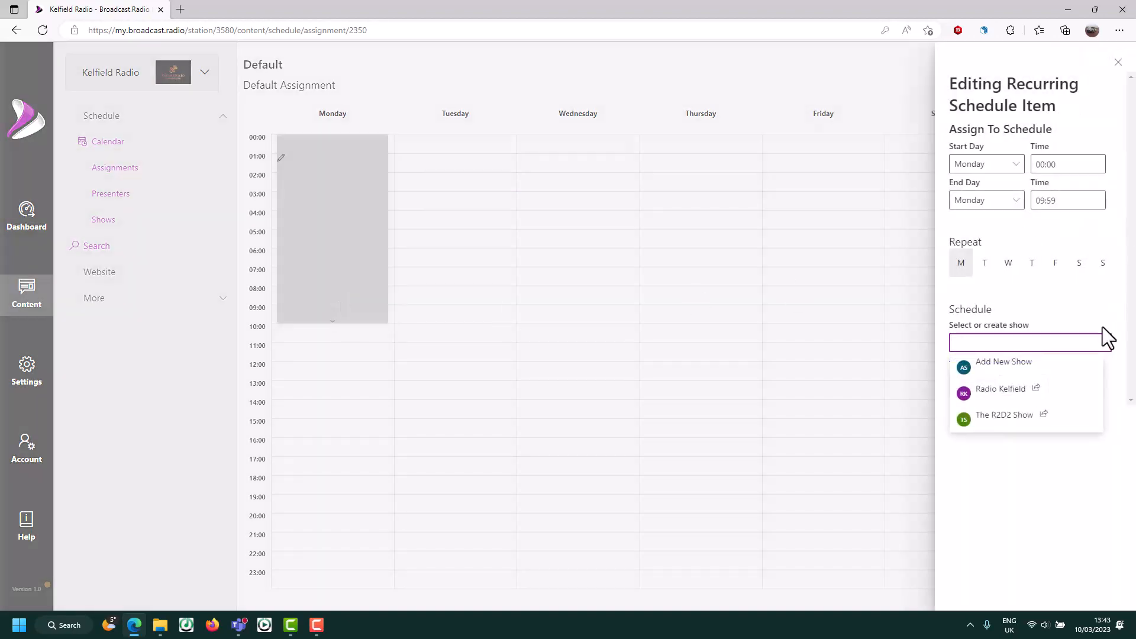
click(1008, 390)
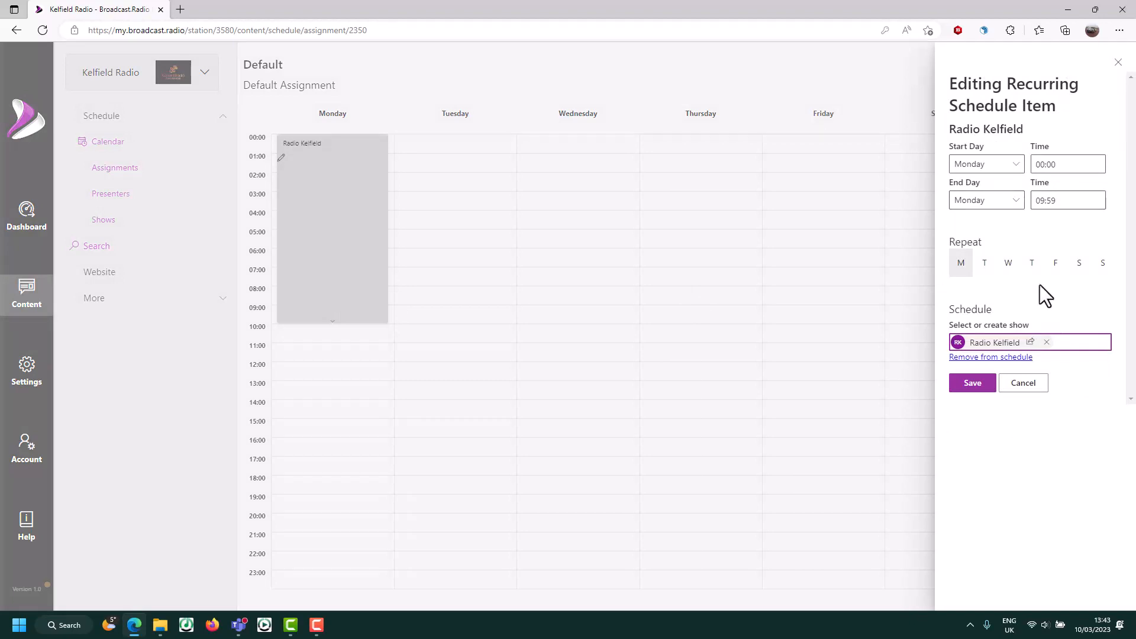
click(984, 265)
click(1008, 265)
click(1032, 264)
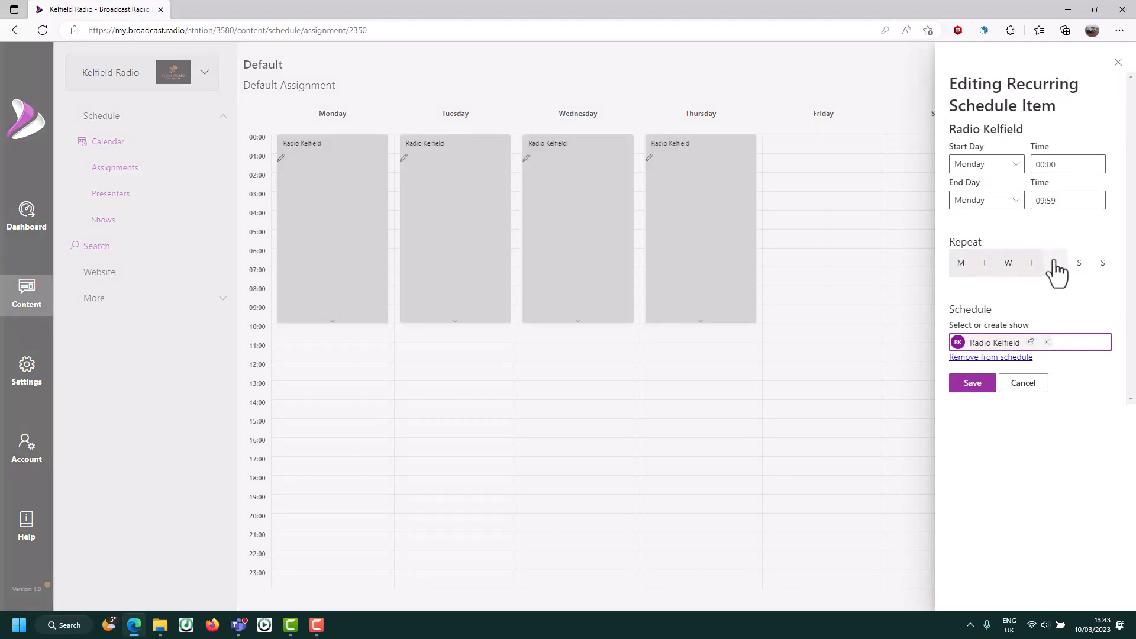
click(1055, 265)
click(1079, 265)
click(1103, 265)
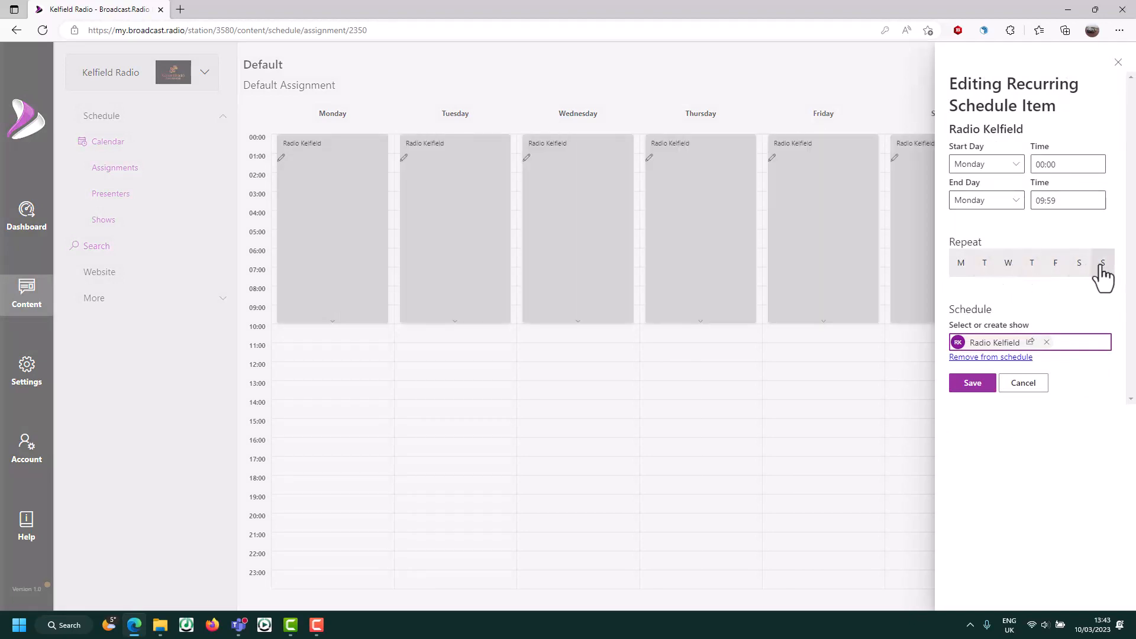
click(973, 384)
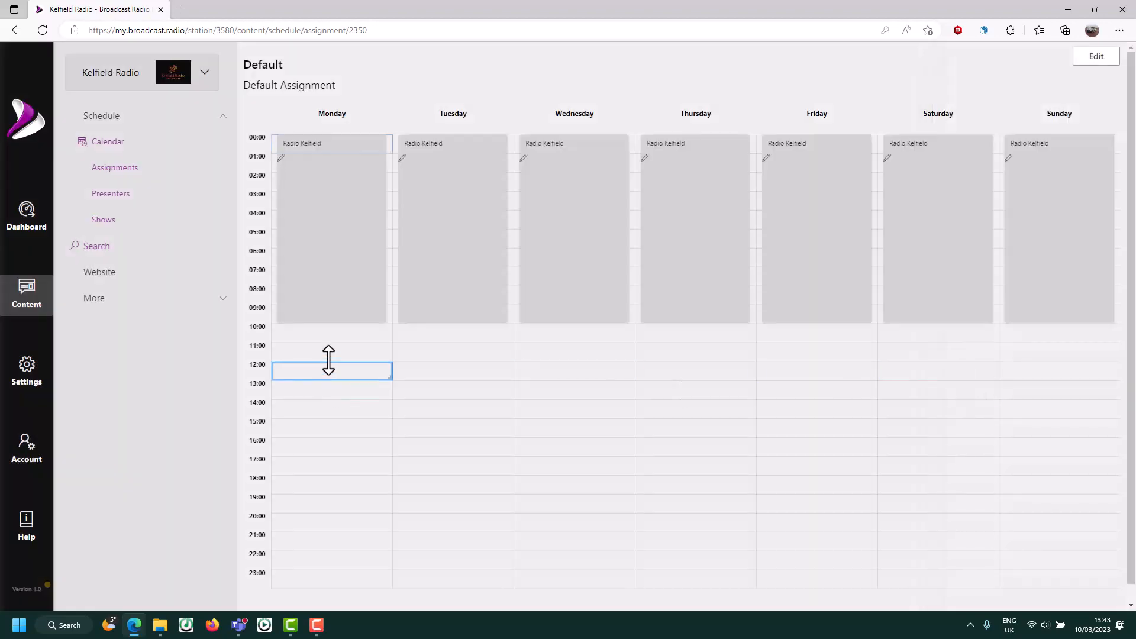
- Schedule The R2D2 Show 10:00–20:59, repeating Monday through Sunday
drag(332, 342, 317, 521)
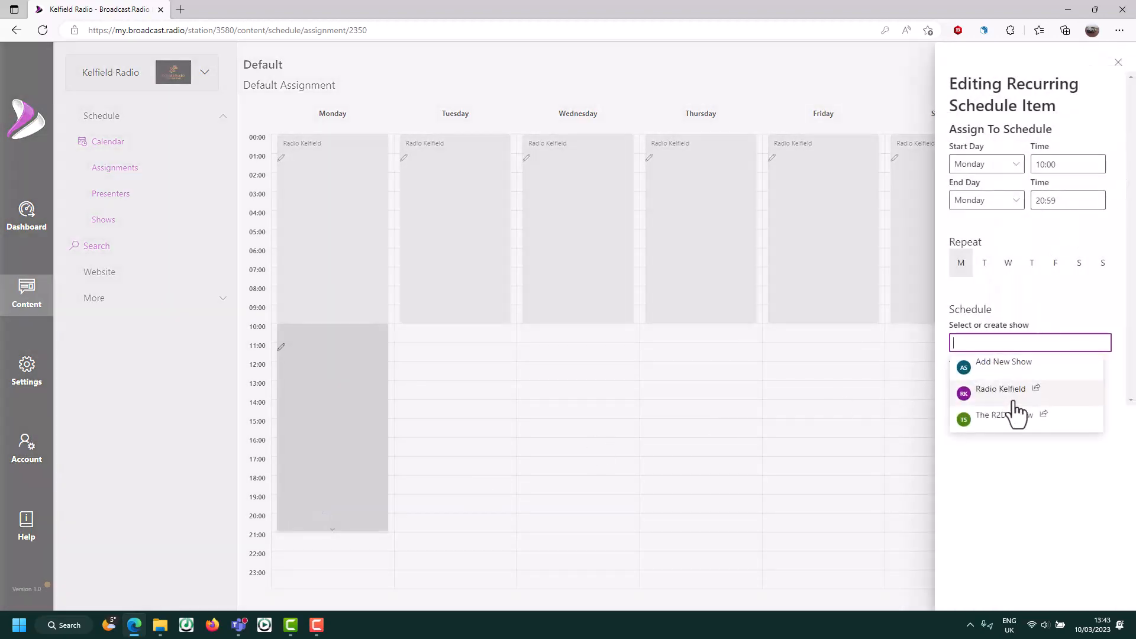
click(1010, 422)
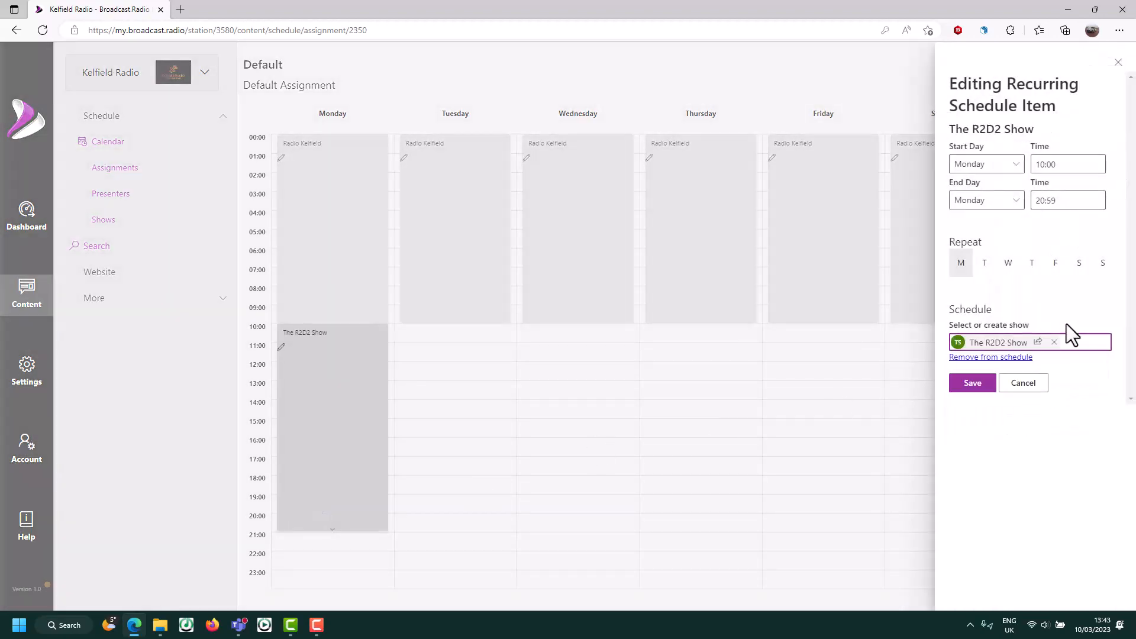
click(984, 267)
click(1008, 267)
click(1032, 267)
click(1056, 267)
click(1081, 266)
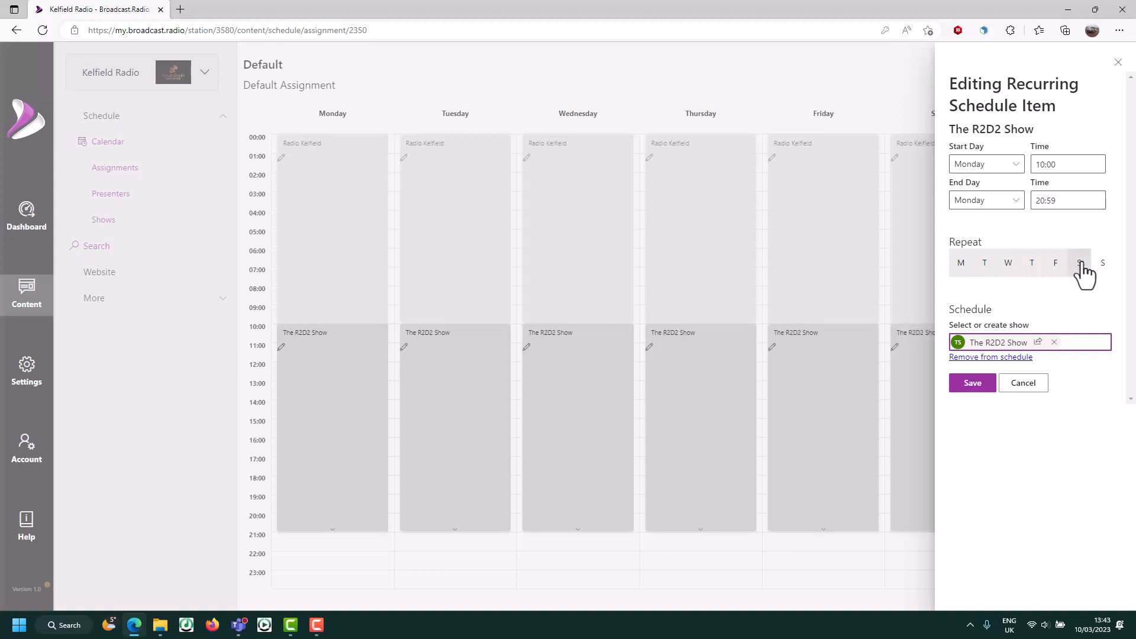
click(1103, 265)
click(976, 385)
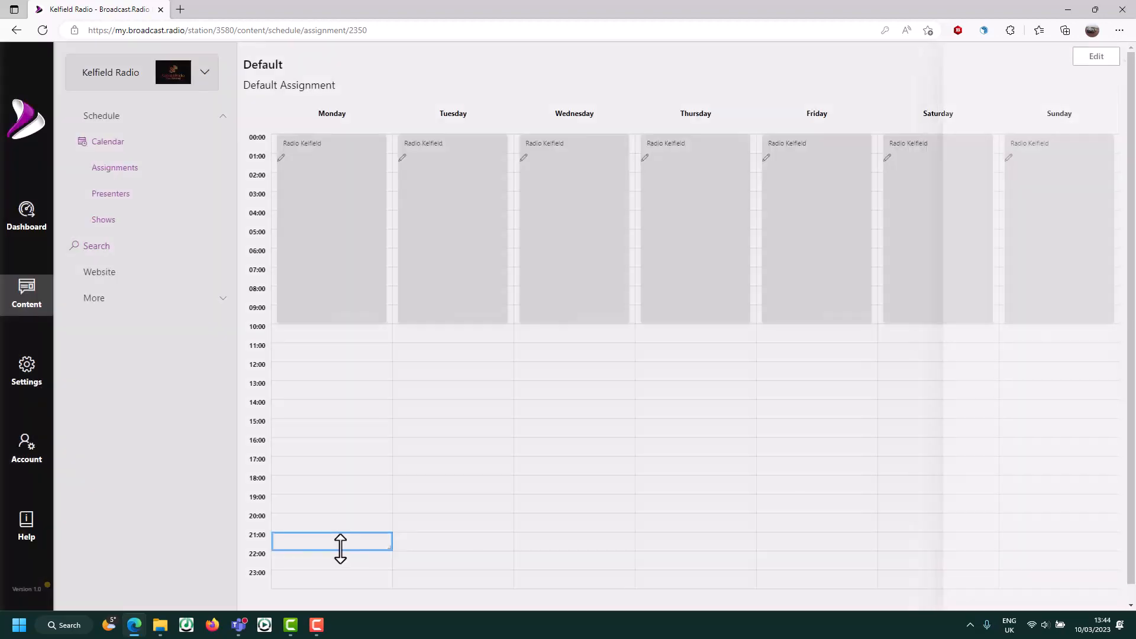
- Schedule Radio Kelfield 21:00–23:59, repeating Monday through Sunday
drag(340, 549, 331, 579)
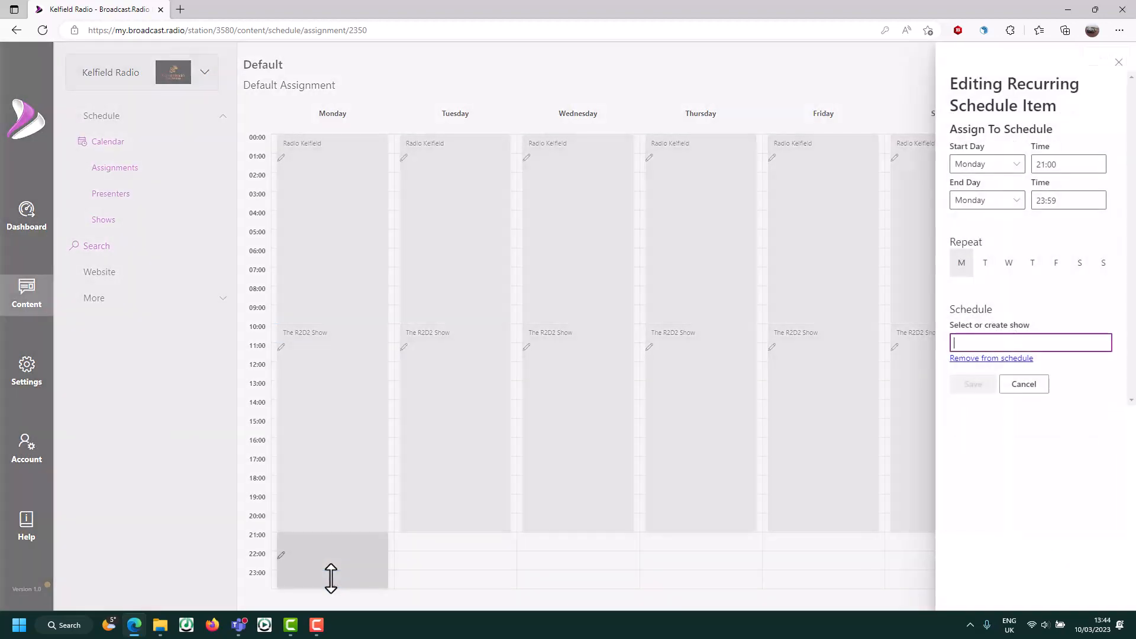
click(987, 389)
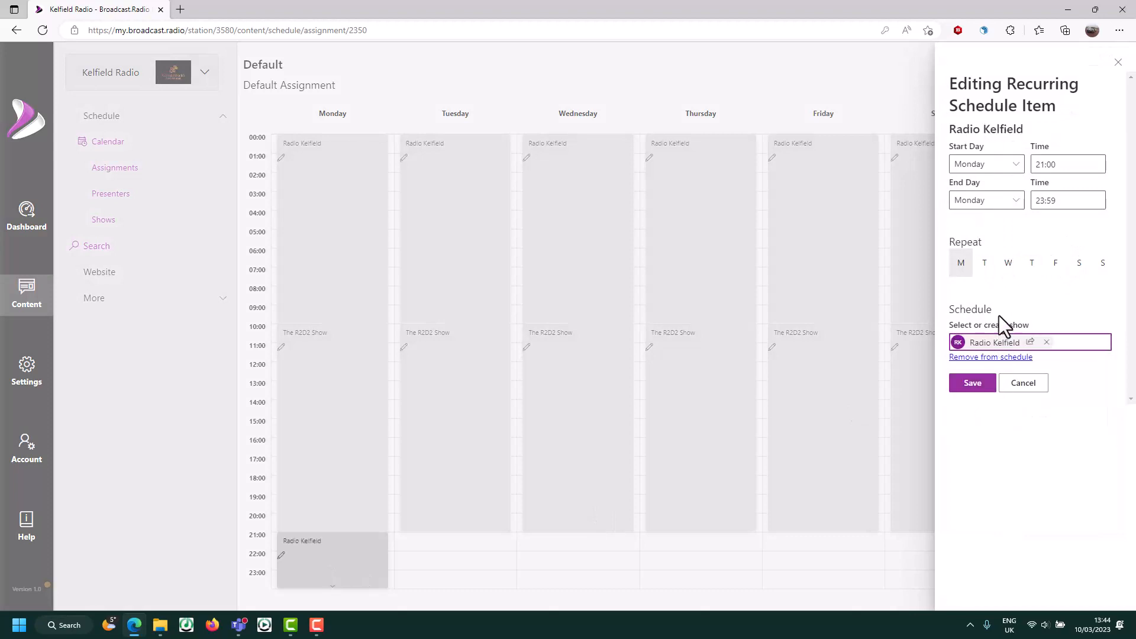
click(985, 265)
click(1008, 265)
click(1032, 265)
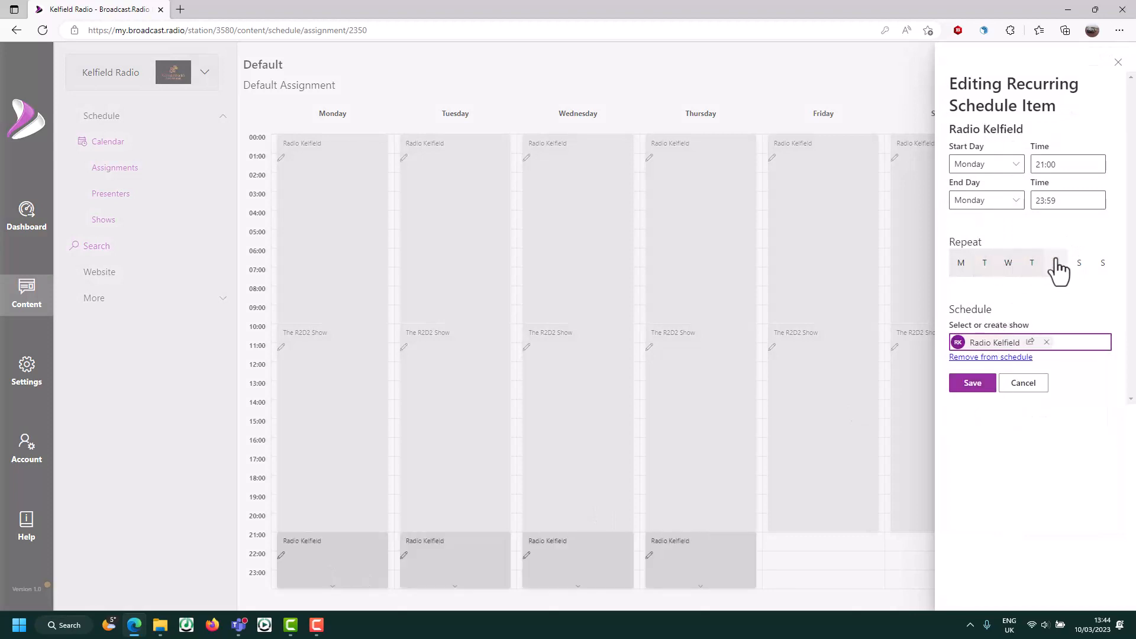
click(1056, 265)
click(1080, 265)
click(1102, 265)
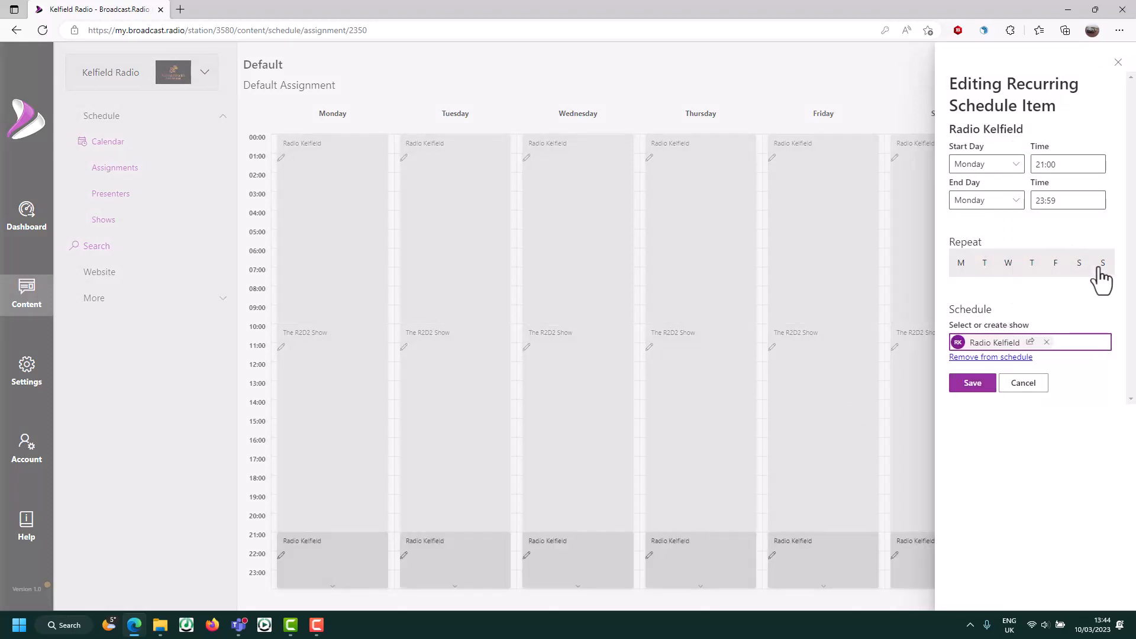
click(977, 390)
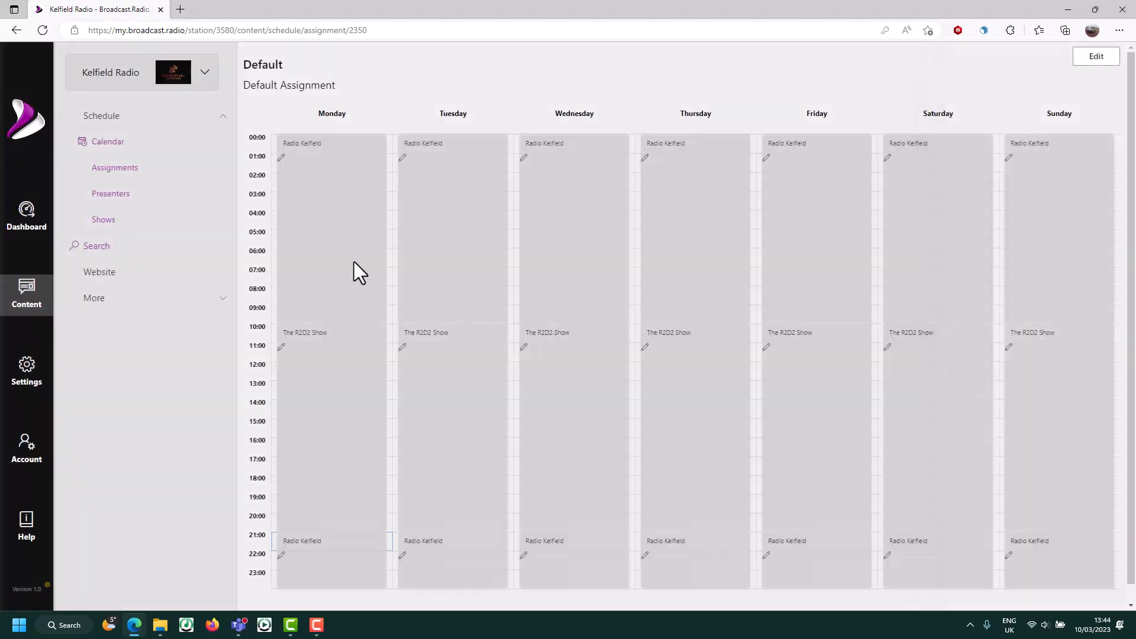
- Return to the Dashboard and browse the week's schedule in the player preview's Schedule tab
click(19, 227)
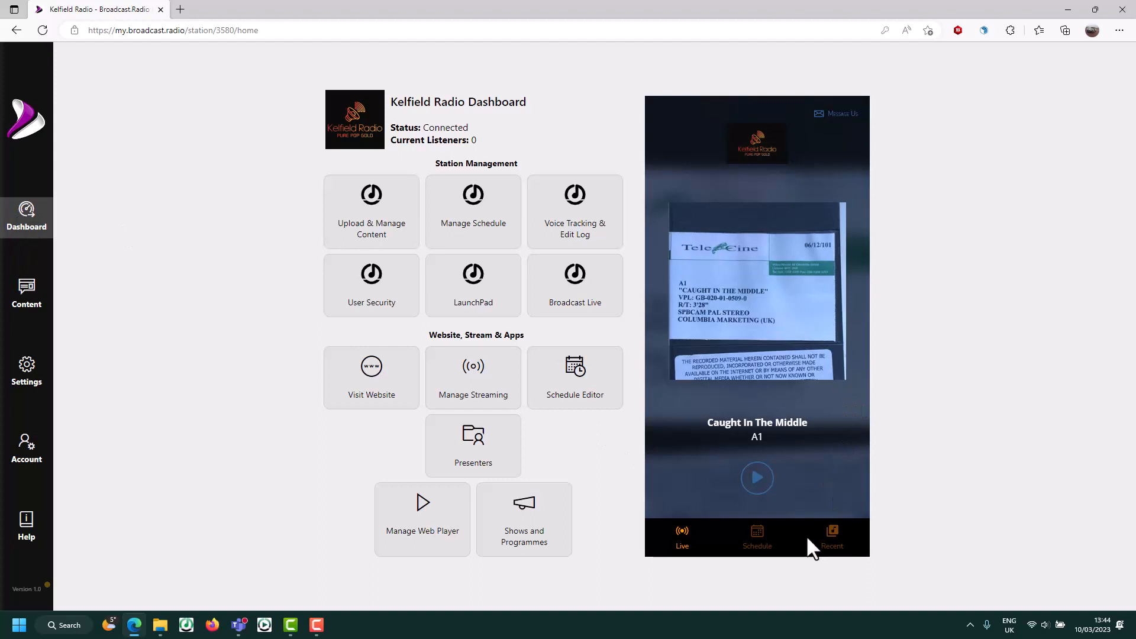
click(757, 530)
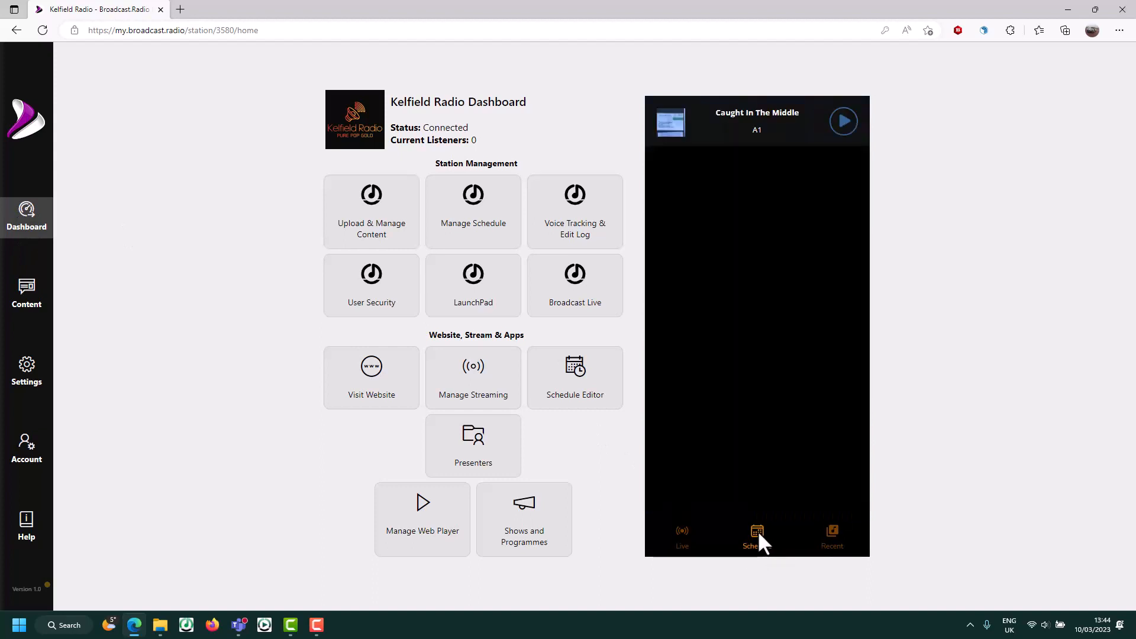
scroll(766, 284, down, 2)
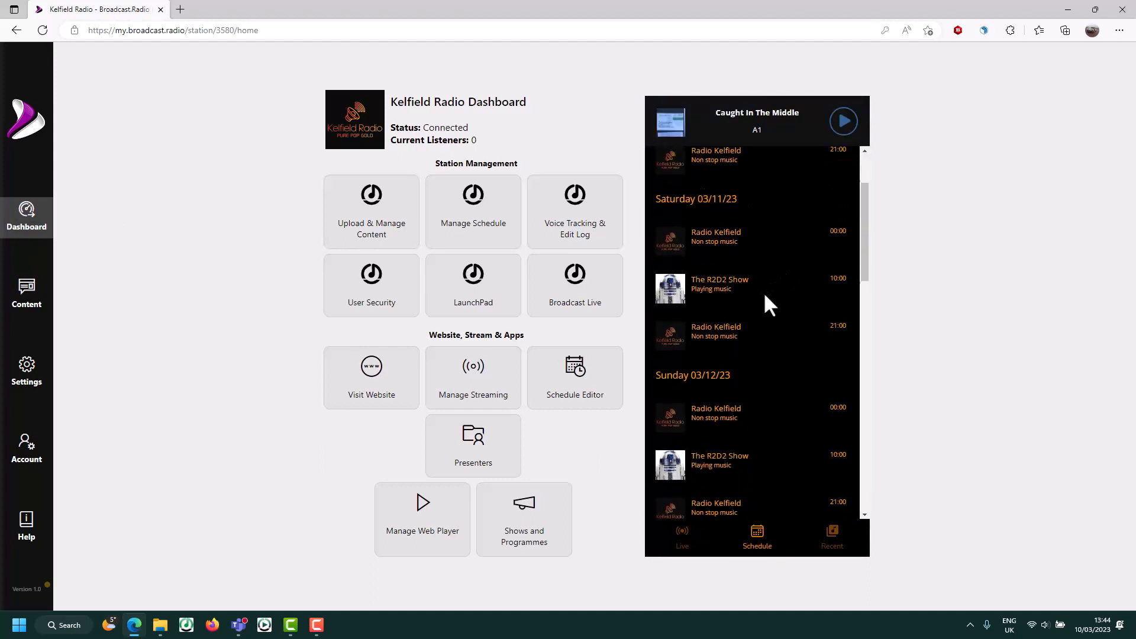
scroll(751, 237, down, 3)
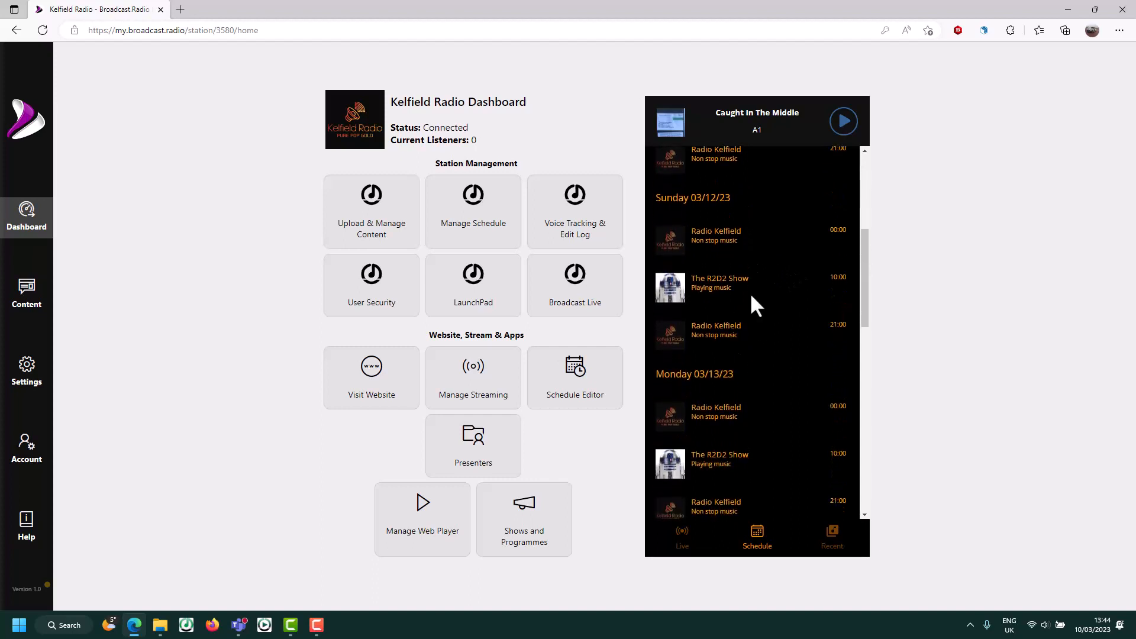
scroll(743, 405, down, 3)
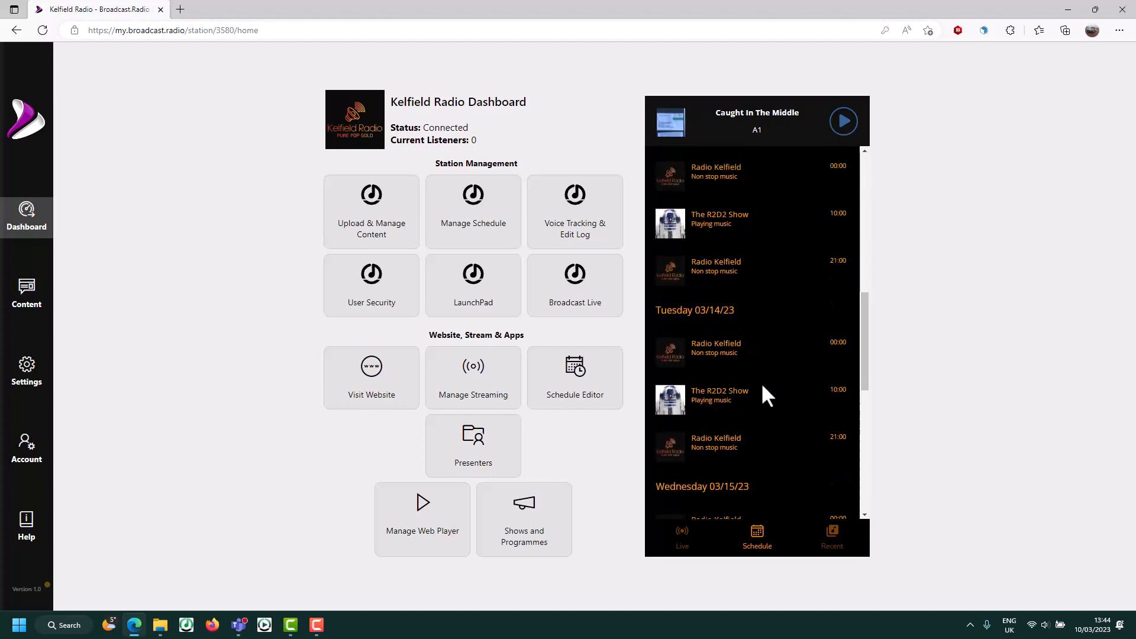
scroll(764, 379, up, 8)
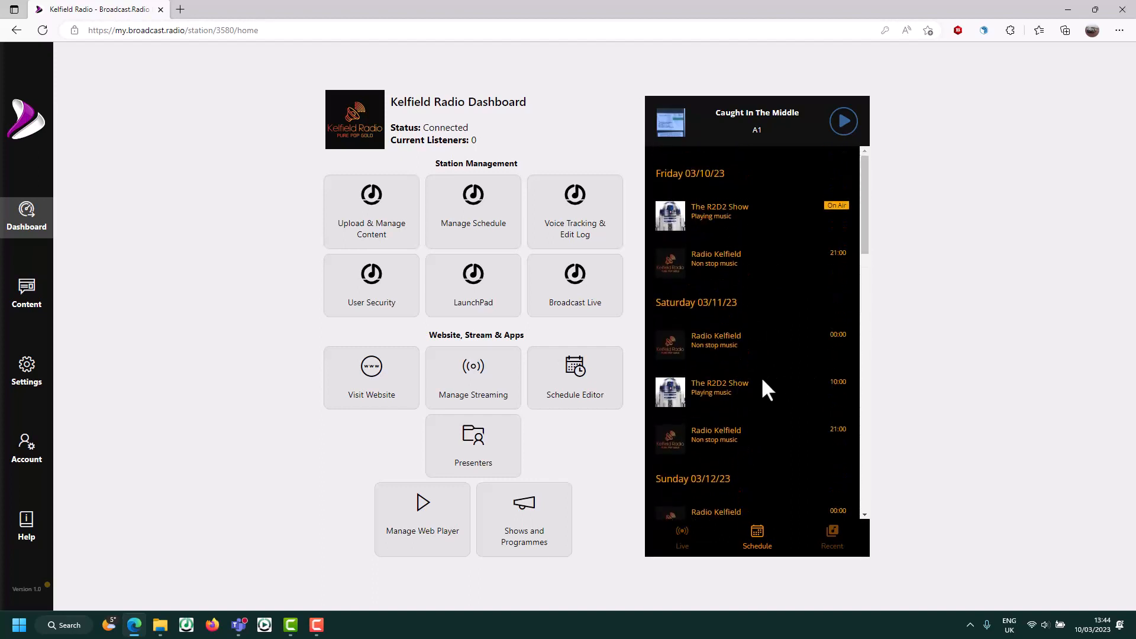
scroll(759, 373, down, 3)
scroll(759, 364, up, 4)
- Visit the public Kelfield Radio website, briefly play and pause the live stream, then close the popup player
click(367, 379)
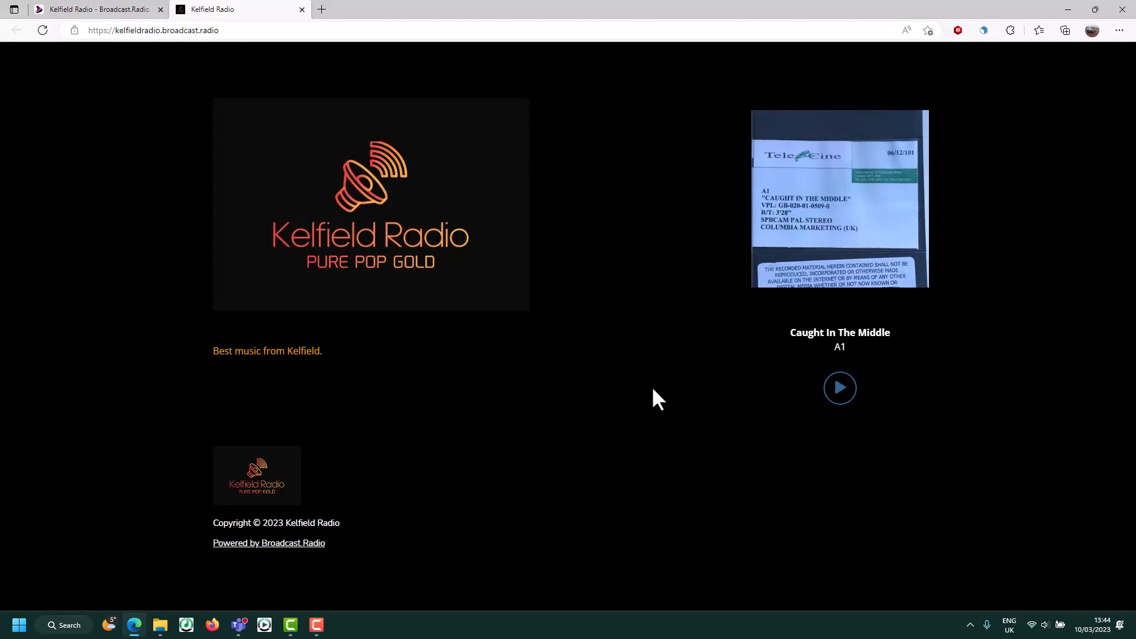
click(842, 391)
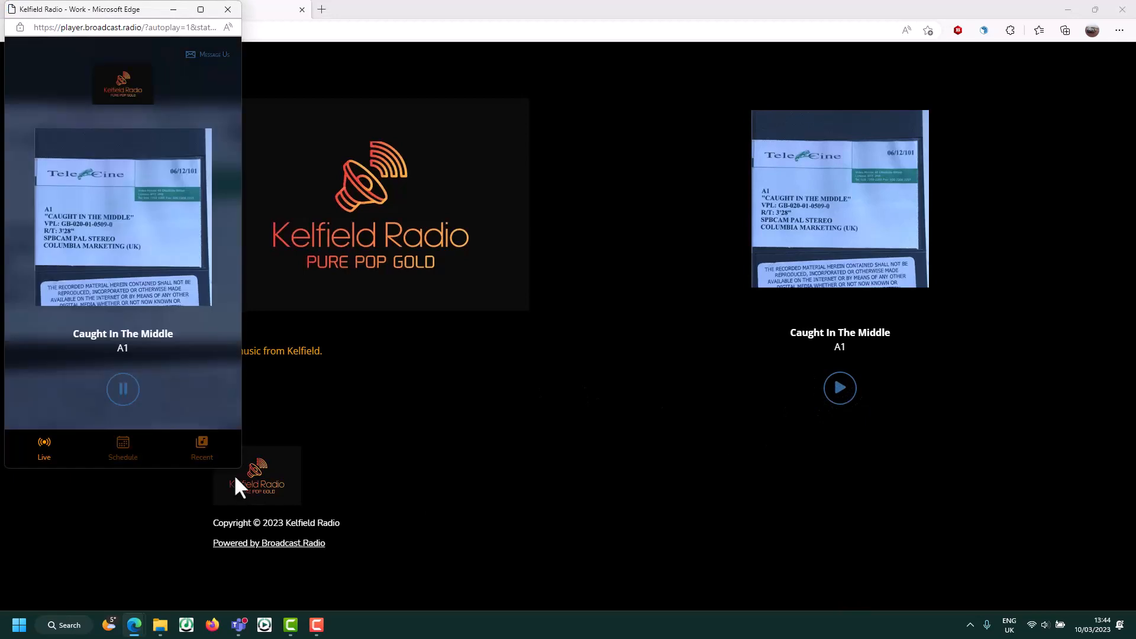
click(122, 406)
click(228, 10)
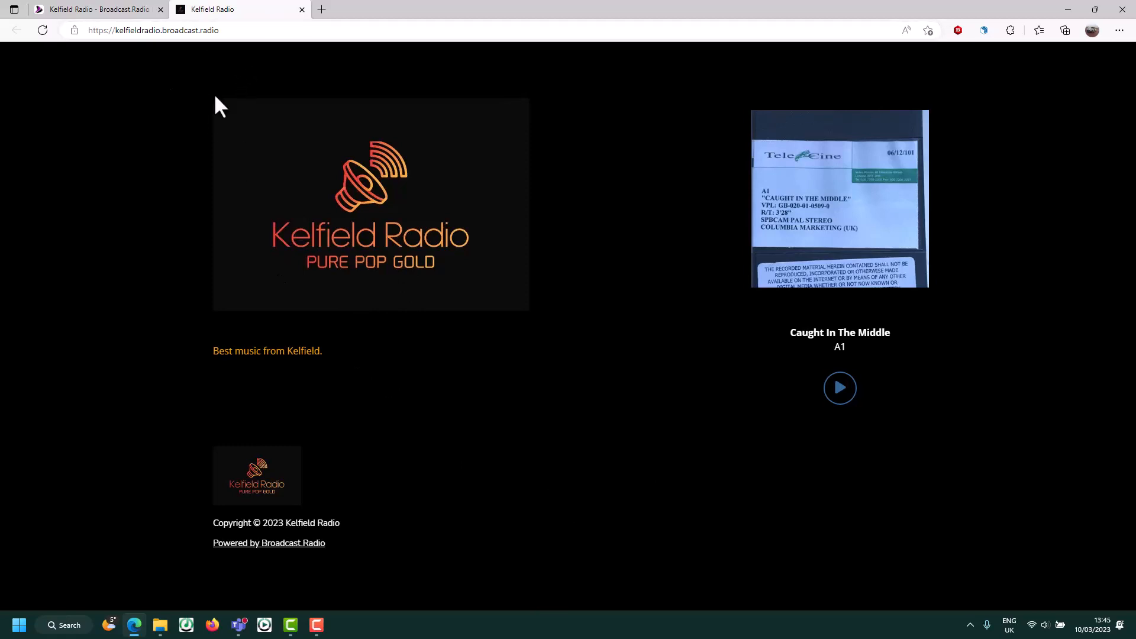
- From Manage Streaming, copy the stream's HTTPS and Direct URLs, then cancel the stream settings
click(108, 7)
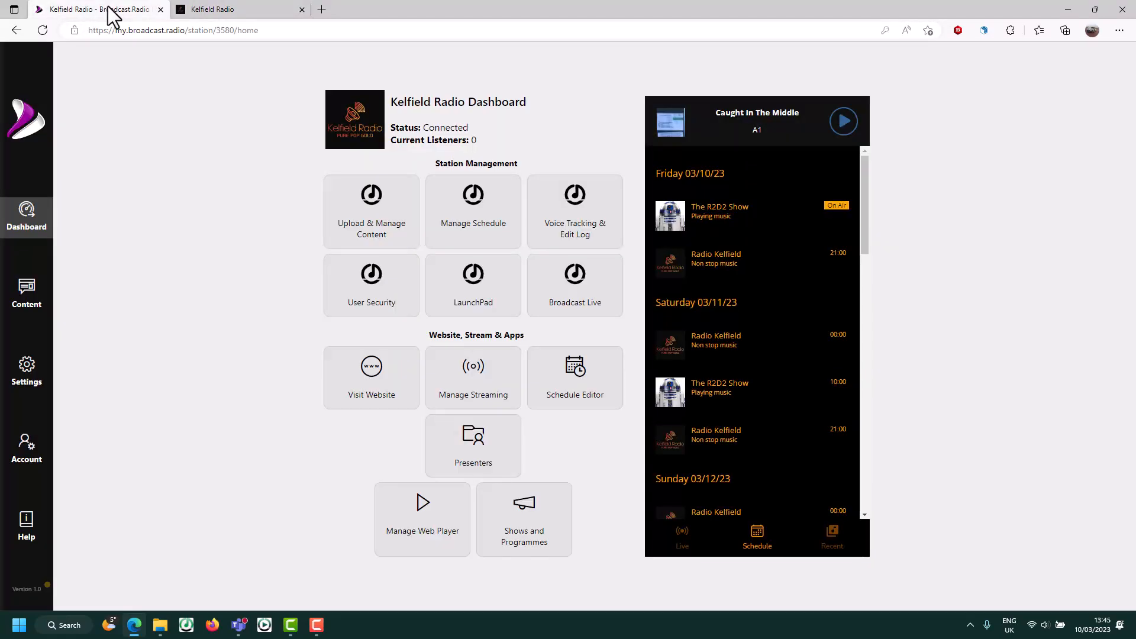
click(474, 388)
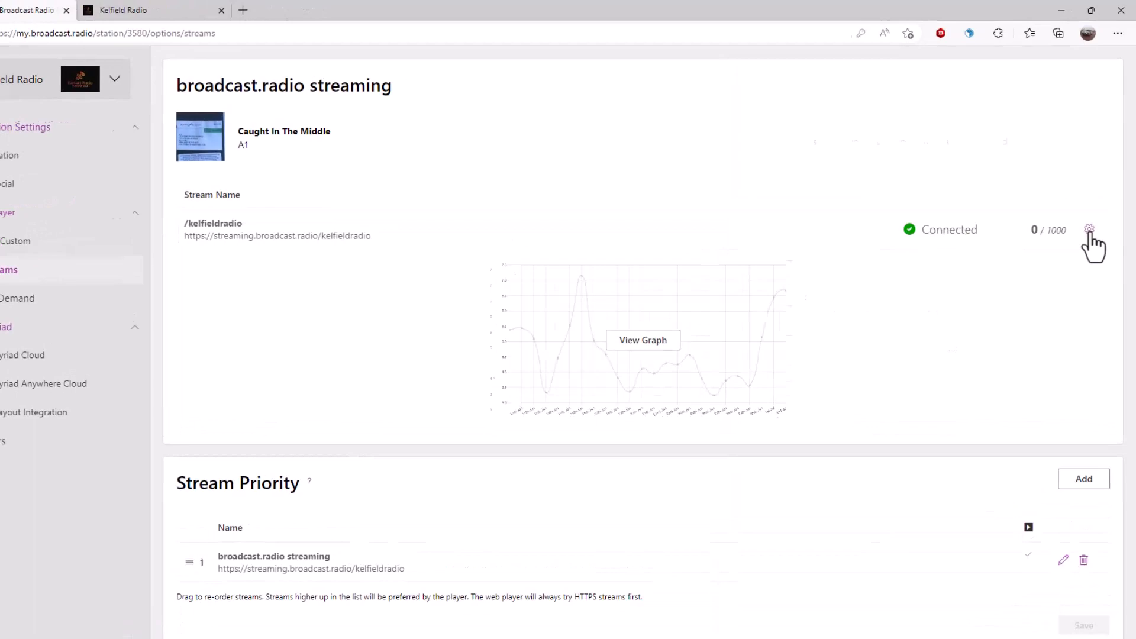
click(1093, 209)
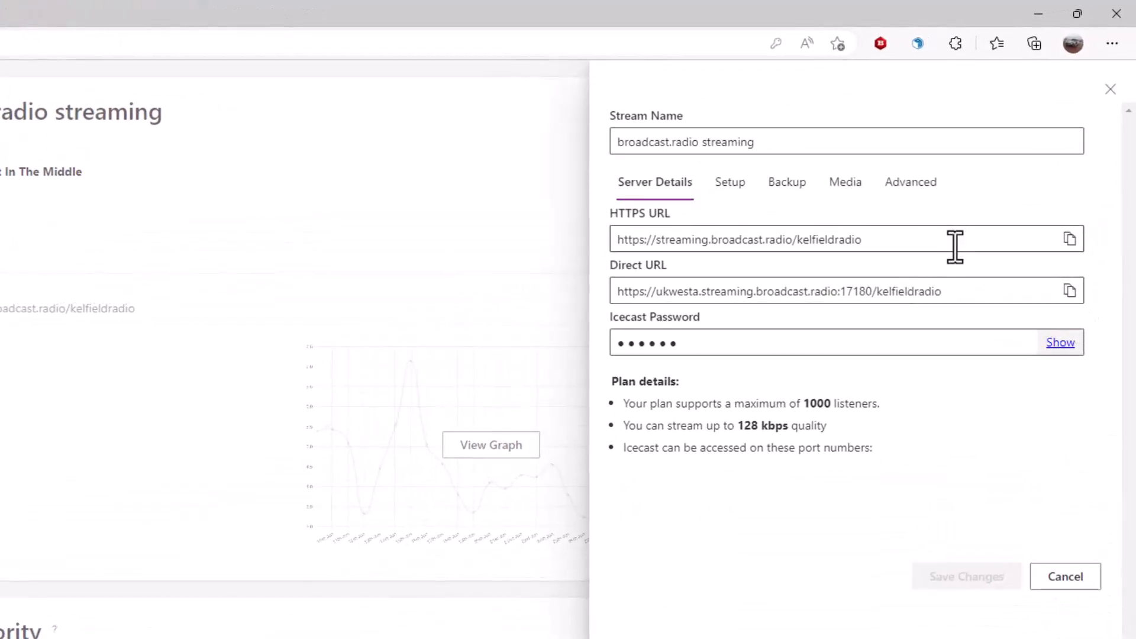
click(881, 246)
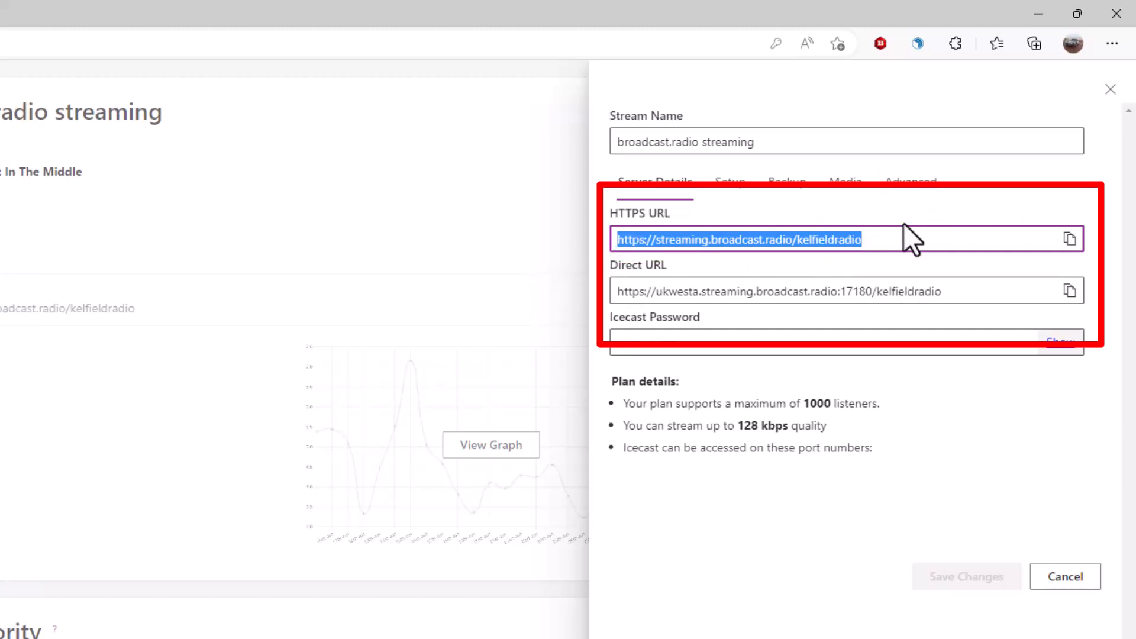
click(986, 291)
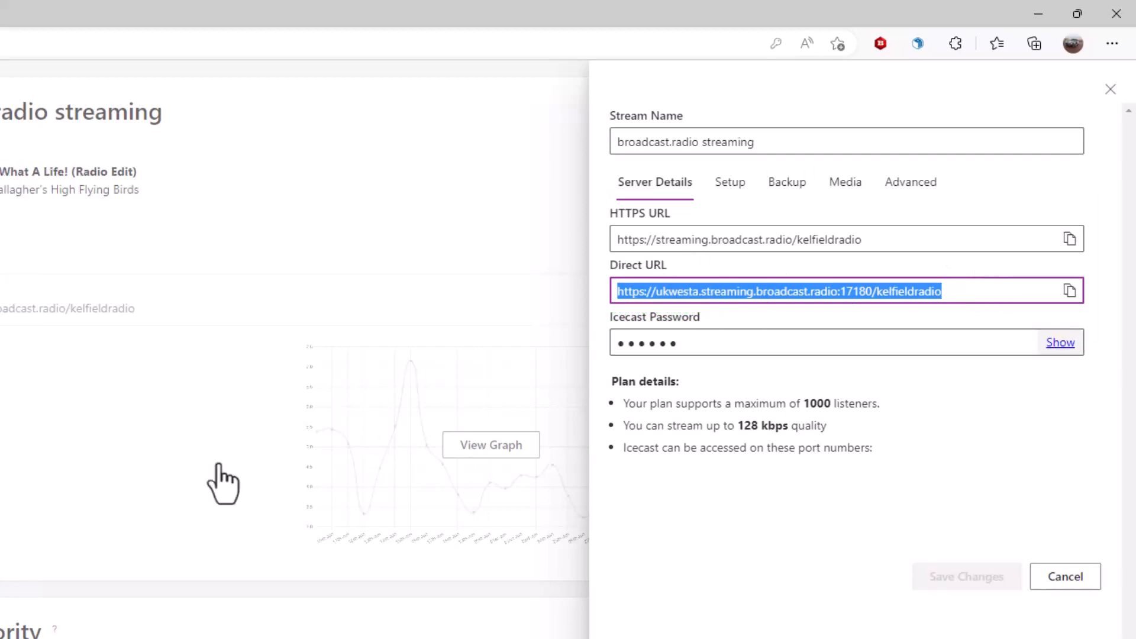
click(103, 482)
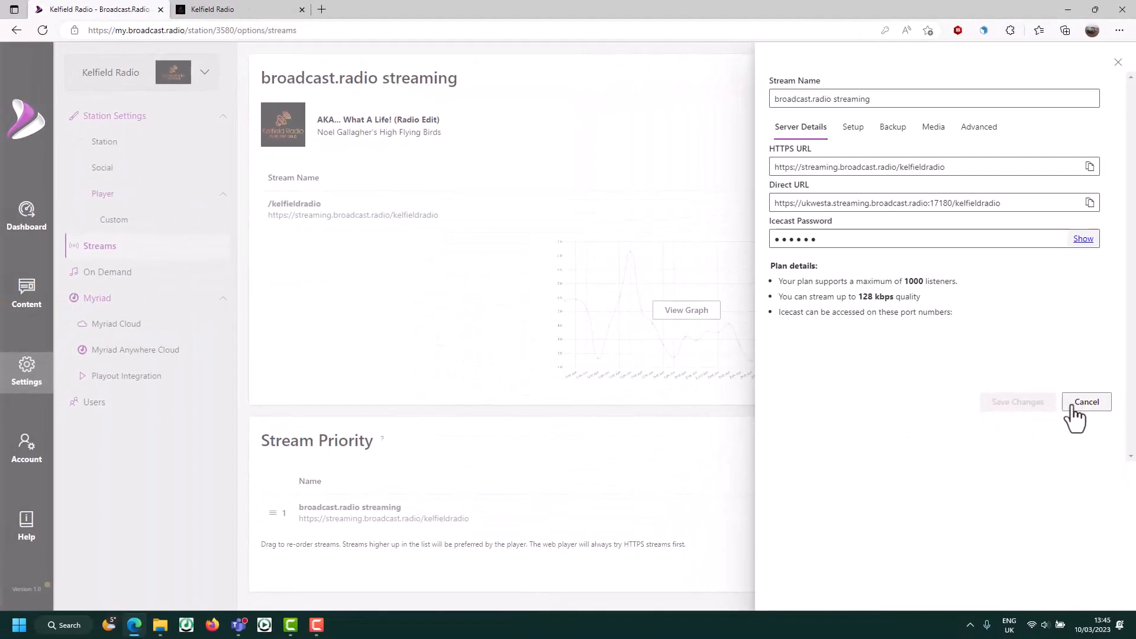
click(1073, 407)
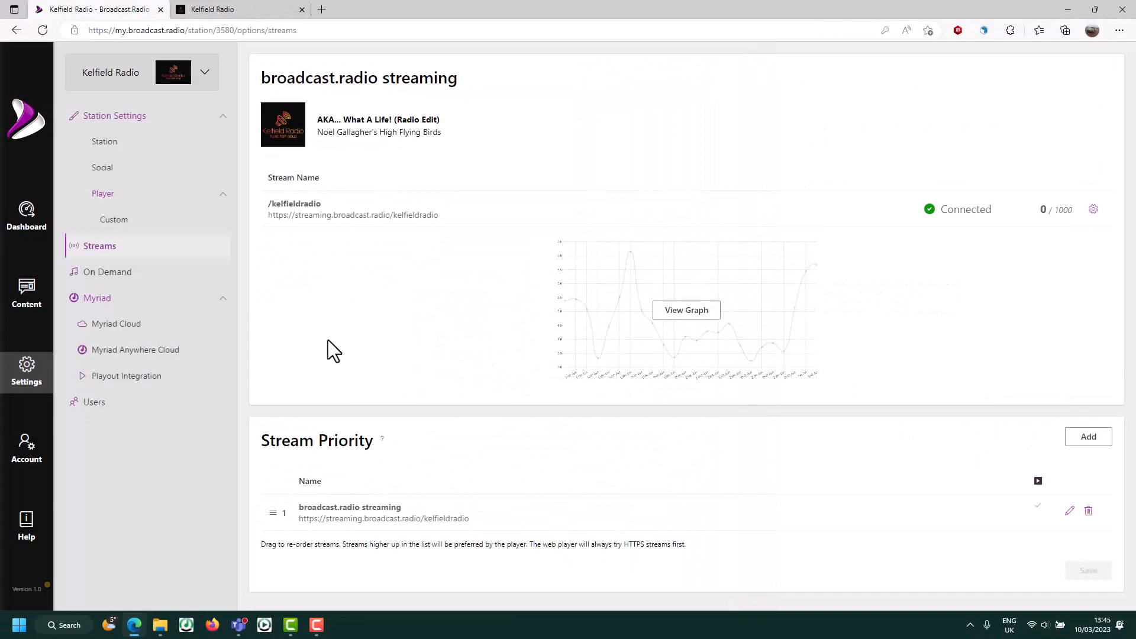